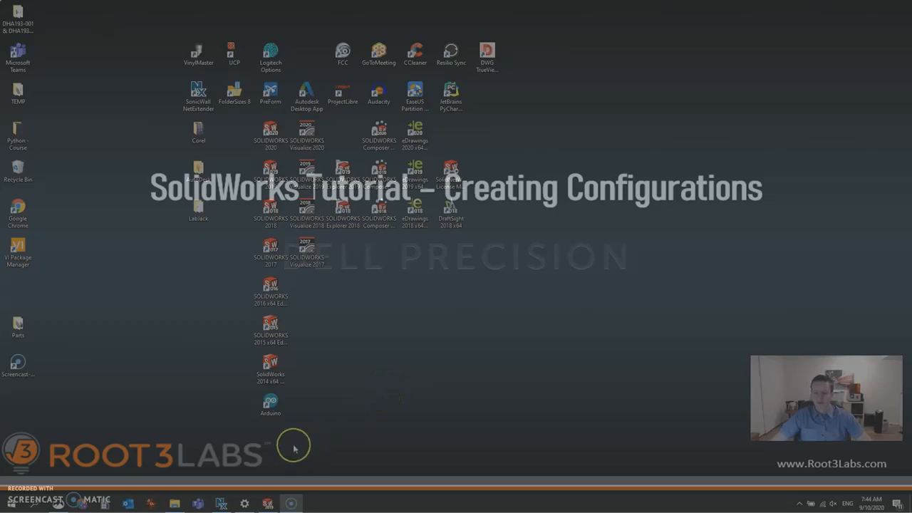
Open the part Cover.SLDPRT from the Parts folder on the Desktop.
{"action": "left_click", "coordinate": [267, 504]}
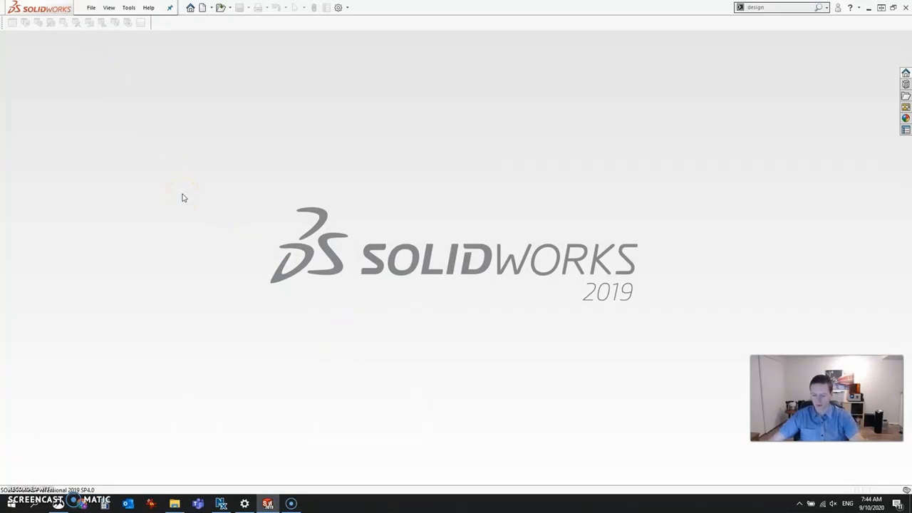
{"action": "key", "text": "ctrl+o"}
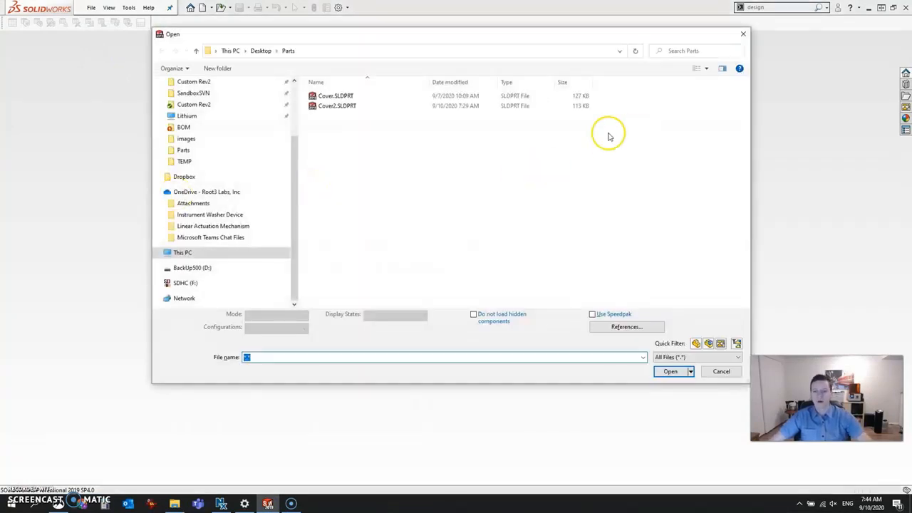
{"action": "double_click", "coordinate": [342, 100]}
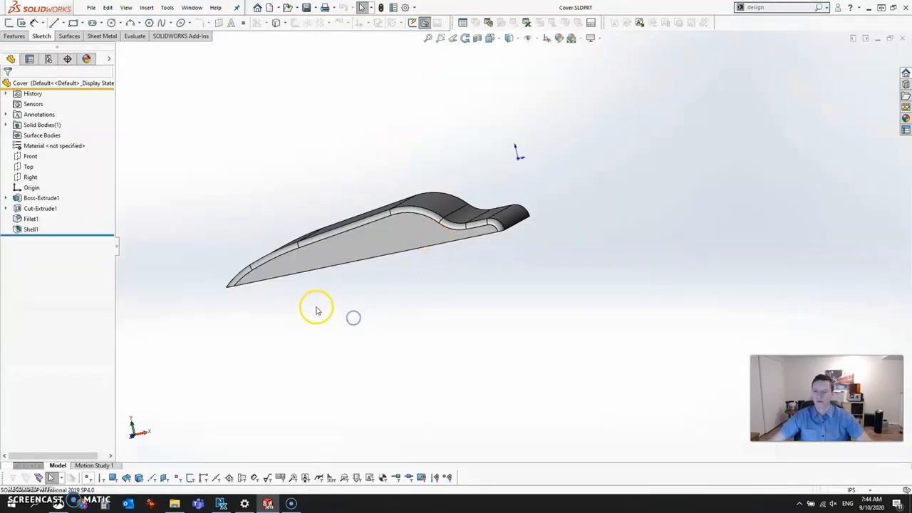
{"action": "mouse_move", "coordinate": [407, 301]}
{"action": "middle_mouse_down"}
{"action": "mouse_move", "coordinate": [545, 236]}
{"action": "mouse_move", "coordinate": [572, 265]}
{"action": "mouse_move", "coordinate": [413, 216]}
{"action": "mouse_move", "coordinate": [458, 213]}
{"action": "mouse_move", "coordinate": [454, 295]}
{"action": "middle_mouse_up"}
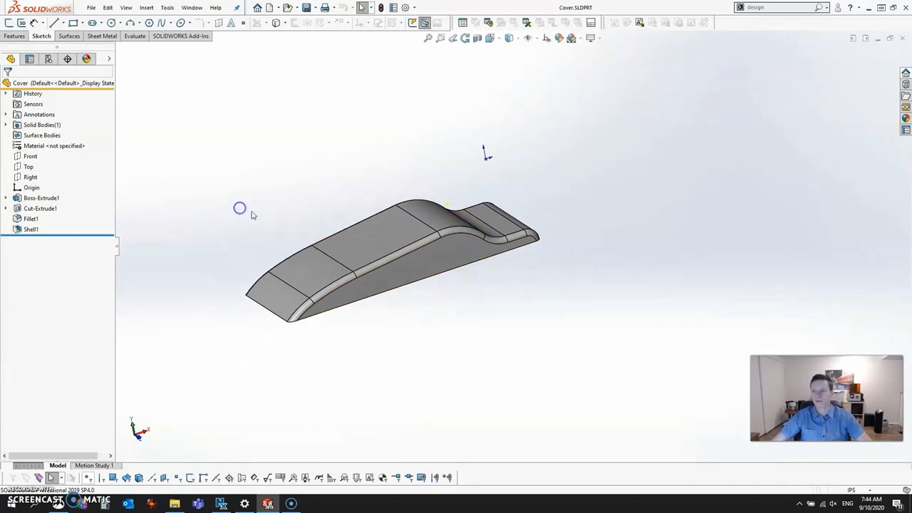
{"action": "mouse_move", "coordinate": [318, 140]}
{"action": "middle_mouse_down"}
{"action": "mouse_move", "coordinate": [316, 156]}
{"action": "mouse_move", "coordinate": [336, 154]}
{"action": "middle_mouse_up"}
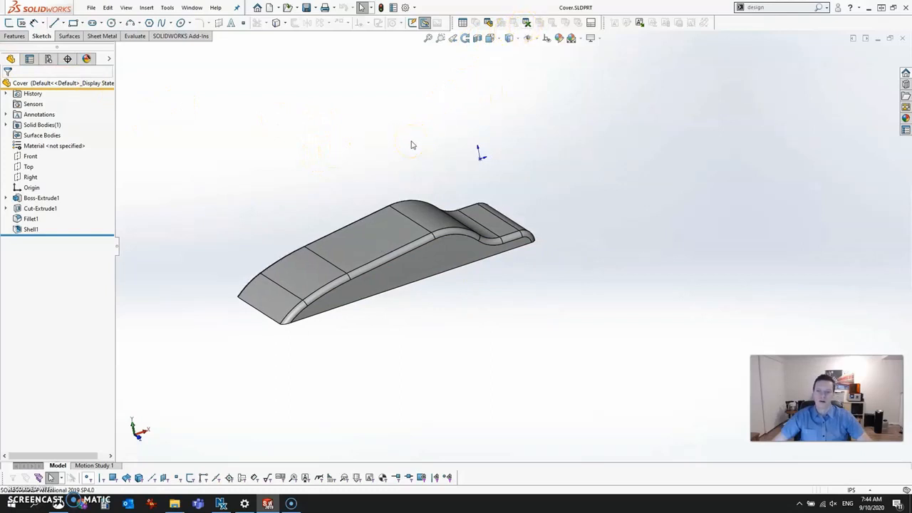
{"action": "mouse_move", "coordinate": [411, 145]}
{"action": "middle_mouse_down"}
{"action": "mouse_move", "coordinate": [381, 165]}
{"action": "mouse_move", "coordinate": [519, 191]}
{"action": "middle_mouse_up"}
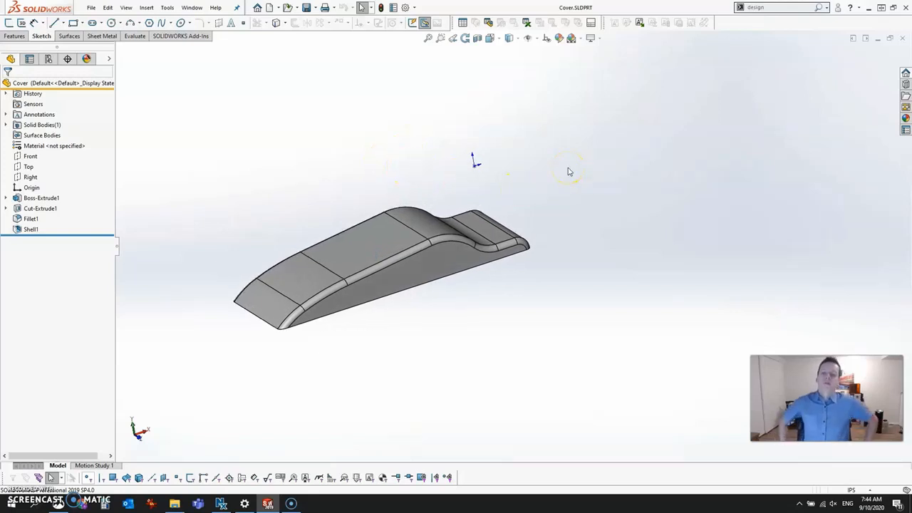
Find the Design Table command by searching for "design" and insert an auto-created design table without preselecting any dimensions.
{"action": "left_click", "coordinate": [526, 22]}
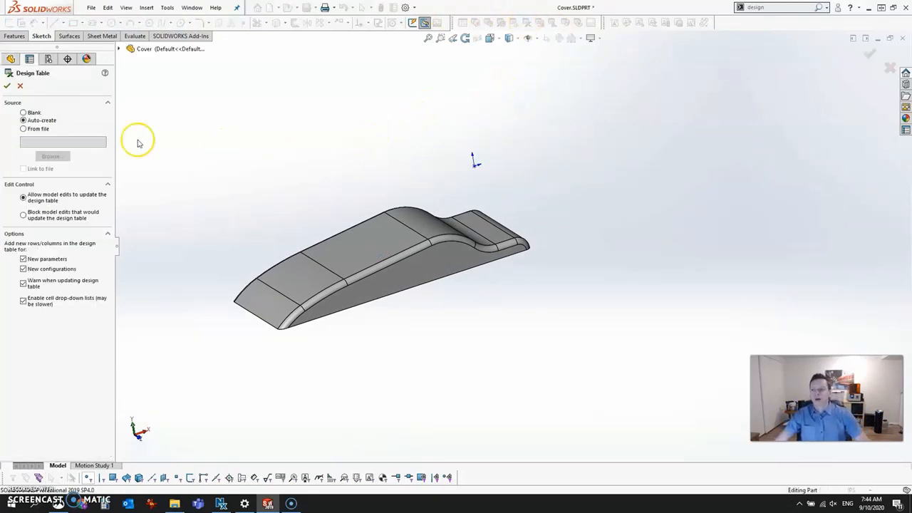
{"action": "key", "text": "Escape"}
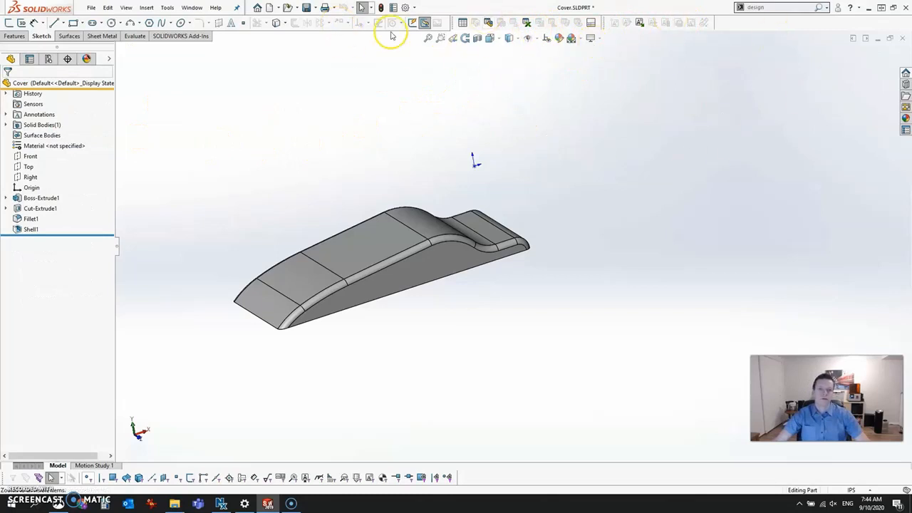
{"action": "left_click", "coordinate": [769, 8]}
{"action": "type", "text": "de"}
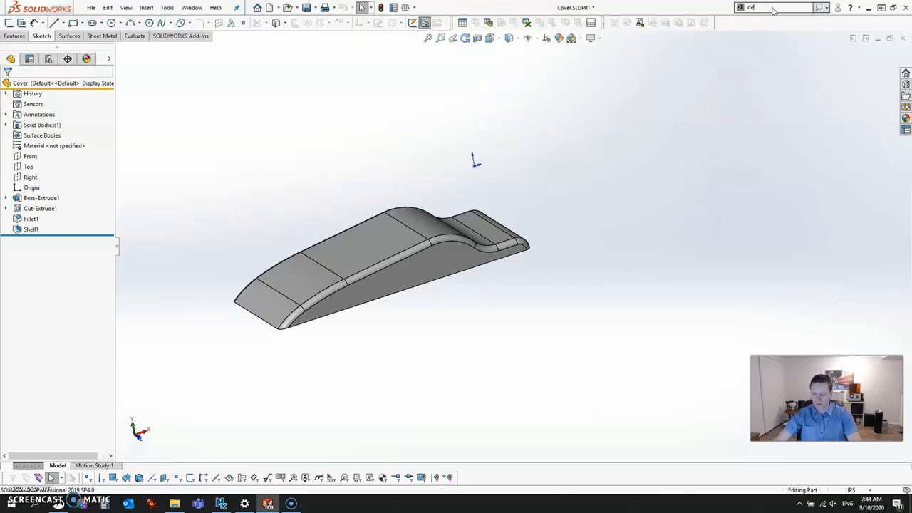
{"action": "type", "text": "sign"}
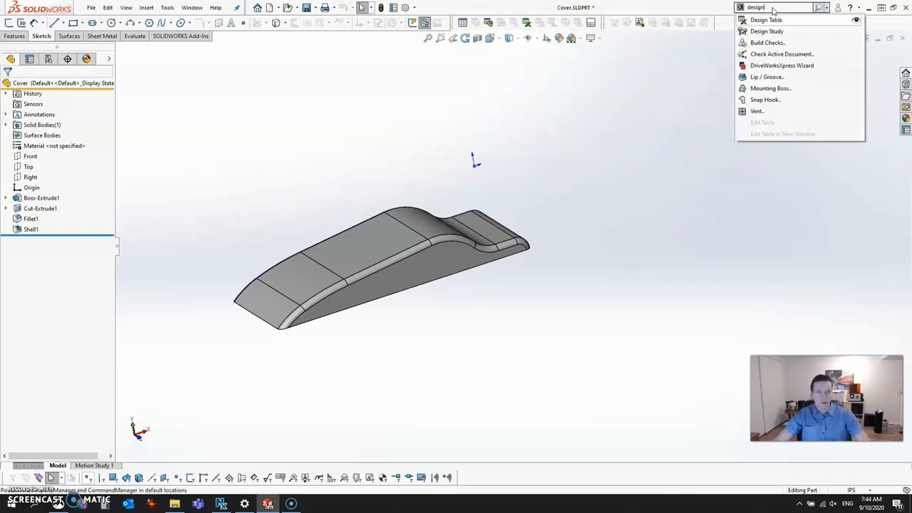
{"action": "left_click", "coordinate": [777, 20]}
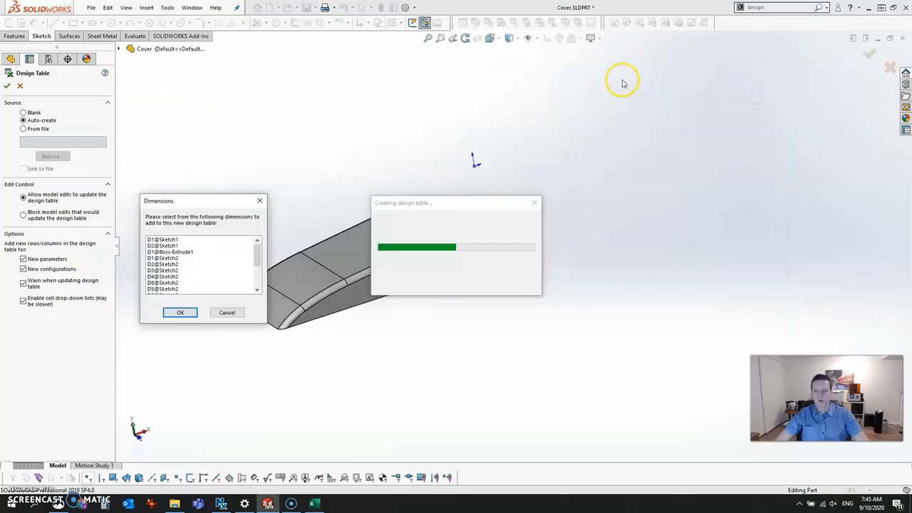
{"action": "left_click", "coordinate": [232, 313]}
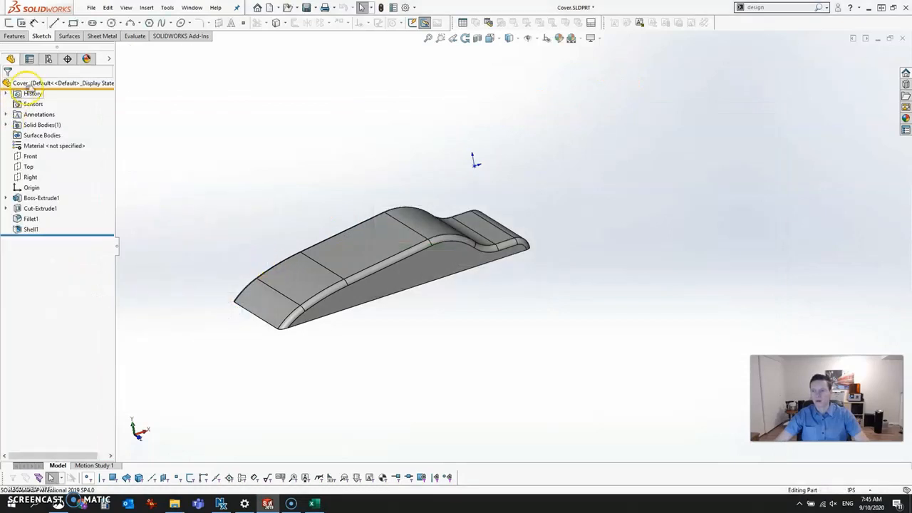
Open the Cover configurations' design table for editing in Excel without adding the suggested configuration or parameters.
{"action": "left_click", "coordinate": [48, 60]}
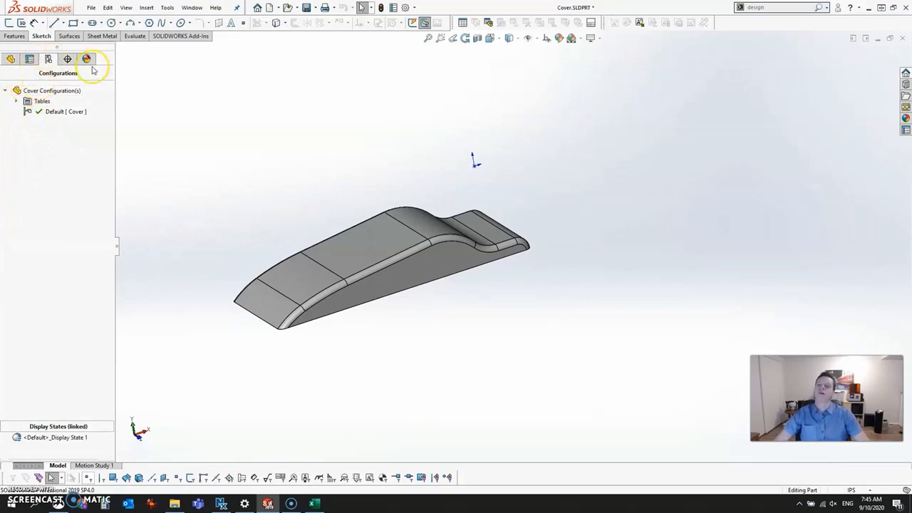
{"action": "left_click", "coordinate": [17, 103]}
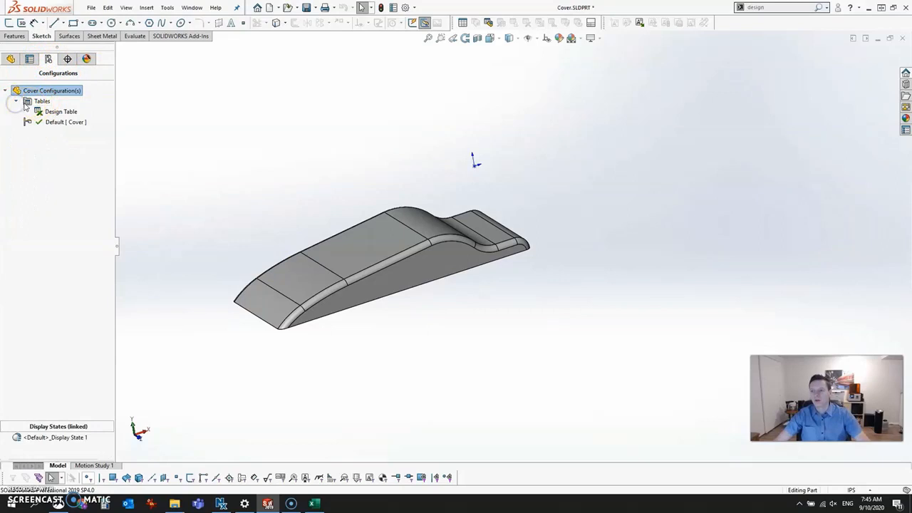
{"action": "left_click", "coordinate": [52, 113]}
{"action": "right_click", "coordinate": [52, 112]}
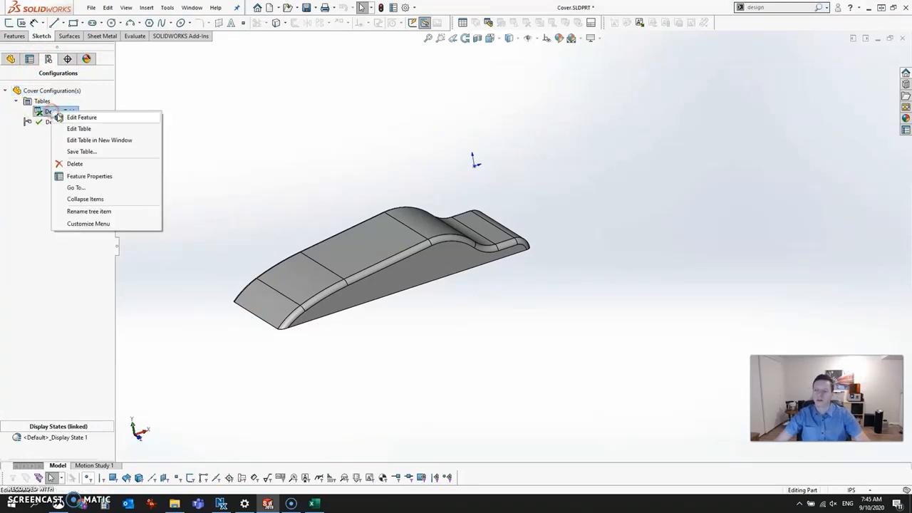
{"action": "left_click", "coordinate": [103, 132]}
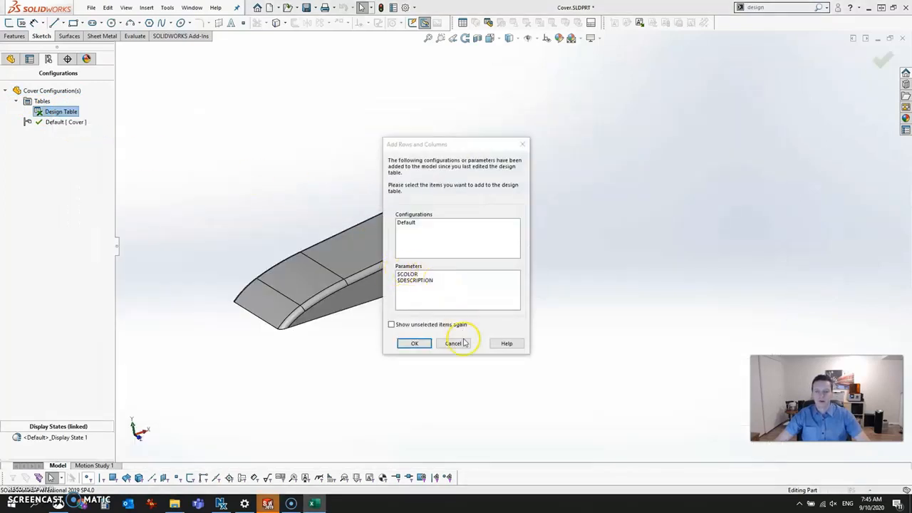
{"action": "left_click", "coordinate": [453, 342]}
{"action": "left_click", "coordinate": [316, 505]}
{"action": "left_click", "coordinate": [317, 506]}
{"action": "left_click", "coordinate": [318, 507]}
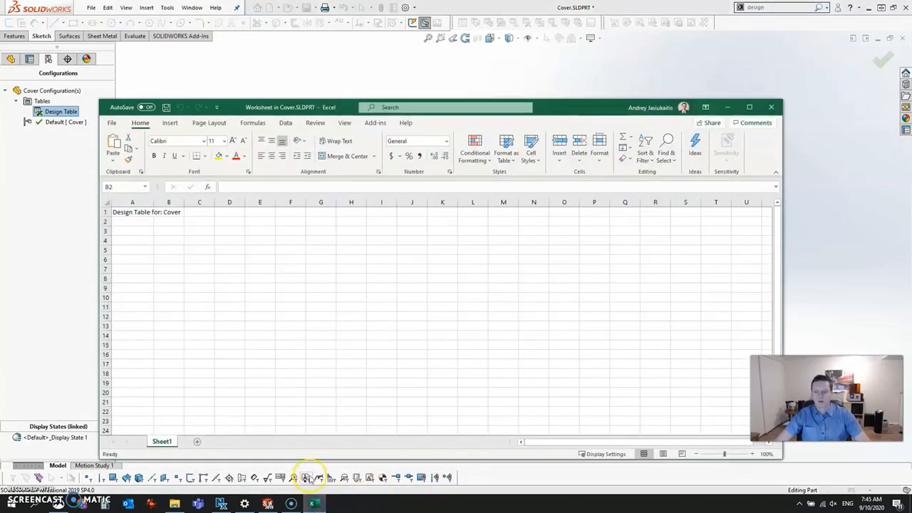
Add the 5.00 length dimension of Sketch1 under Boss-Extrude1 to the design table from the model.
{"action": "left_click", "coordinate": [316, 505]}
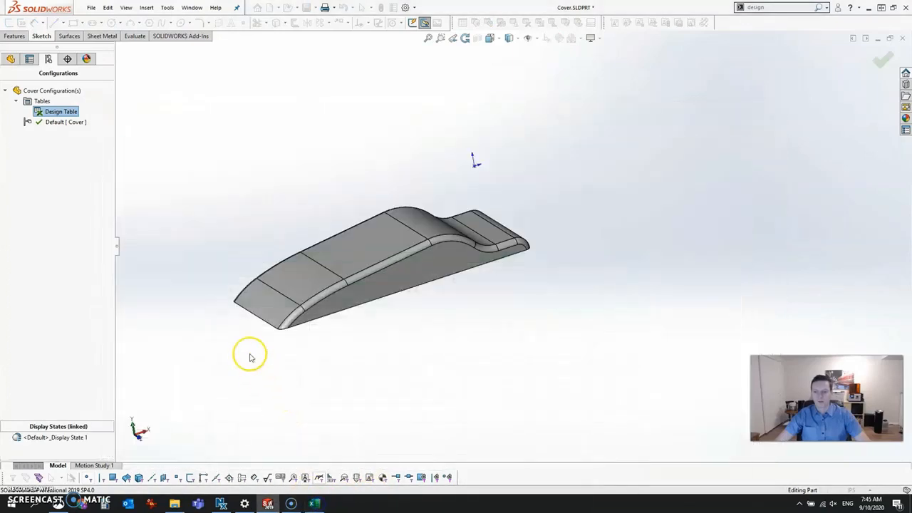
{"action": "left_click", "coordinate": [10, 59]}
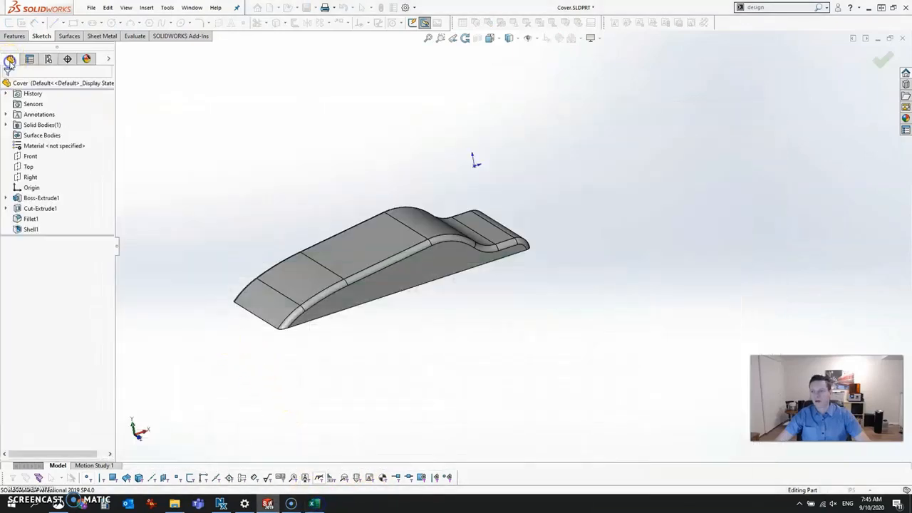
{"action": "left_click", "coordinate": [6, 198]}
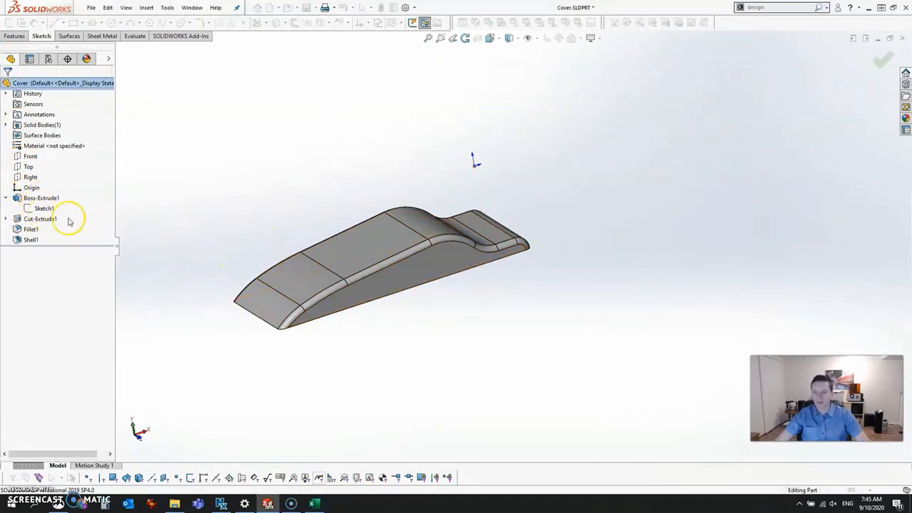
{"action": "left_click", "coordinate": [43, 207]}
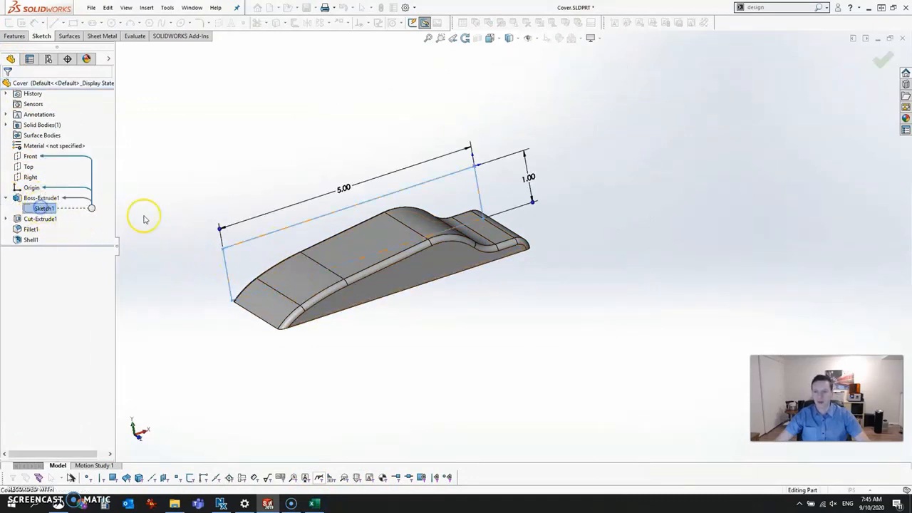
{"action": "left_click", "coordinate": [345, 189]}
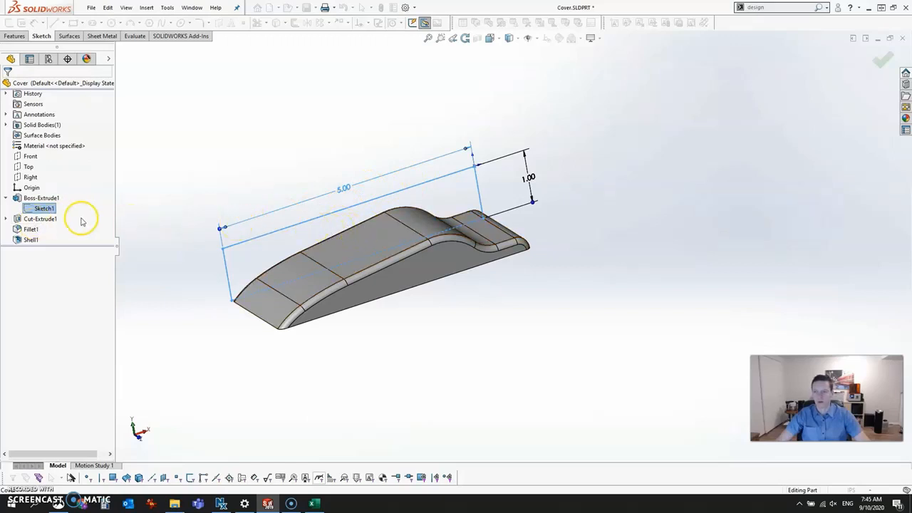
Add the 3.25 dimension of Sketch2 and the extrusion depth of Boss-Extrude1 to the design table.
{"action": "left_click", "coordinate": [5, 218]}
{"action": "left_click", "coordinate": [44, 229]}
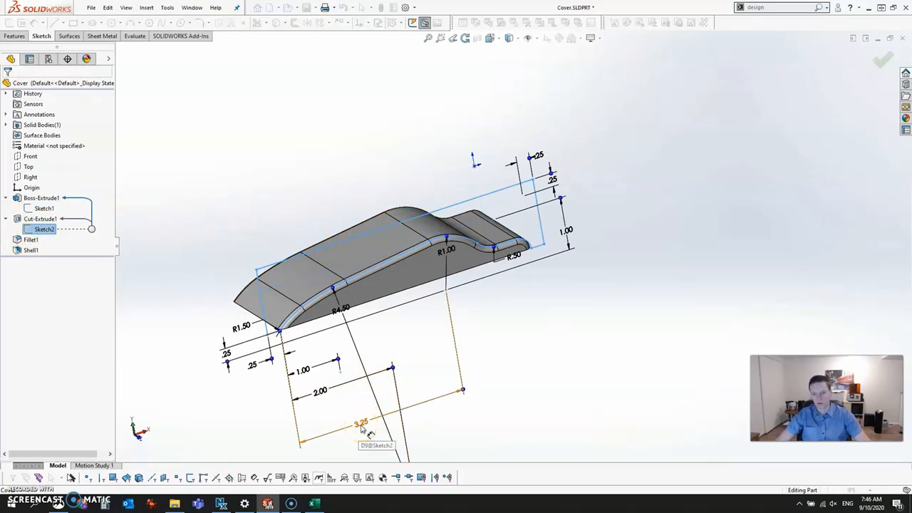
{"action": "double_click", "coordinate": [362, 426]}
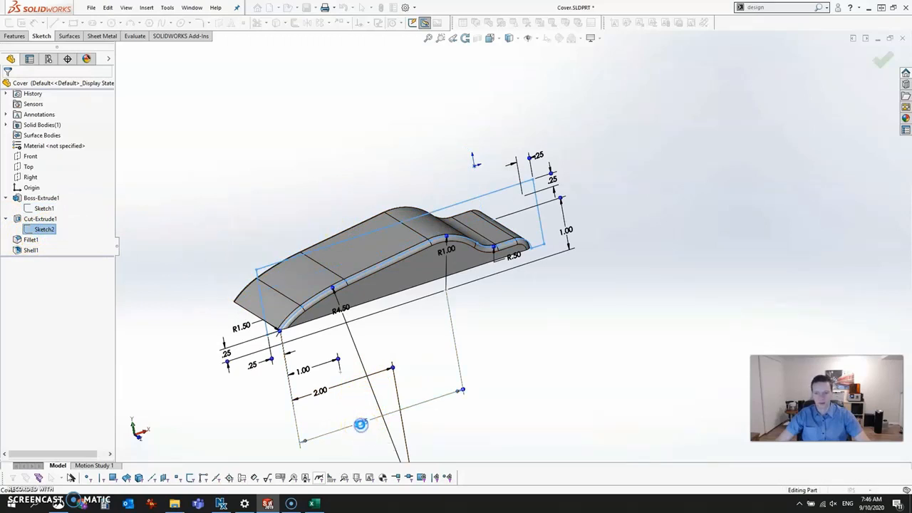
{"action": "left_click", "coordinate": [491, 257]}
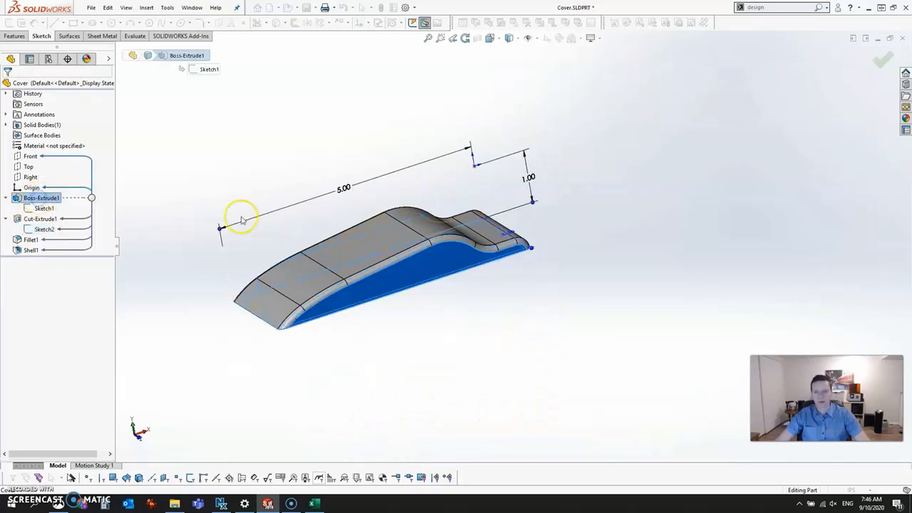
{"action": "middle_click_drag", "start_coordinate": [518, 273], "coordinate": [519, 385]}
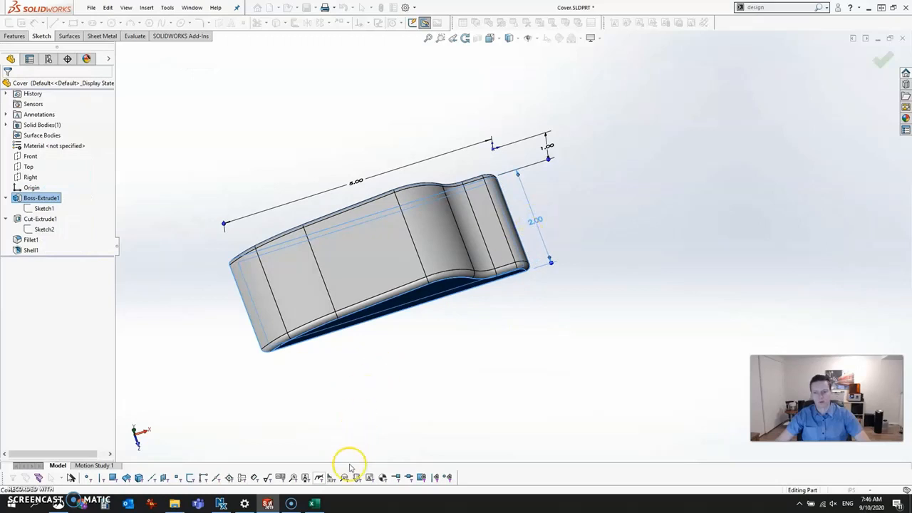
Switch to the Excel design table and name the first configuration "Large" in cell A3.
{"action": "left_click", "coordinate": [312, 503]}
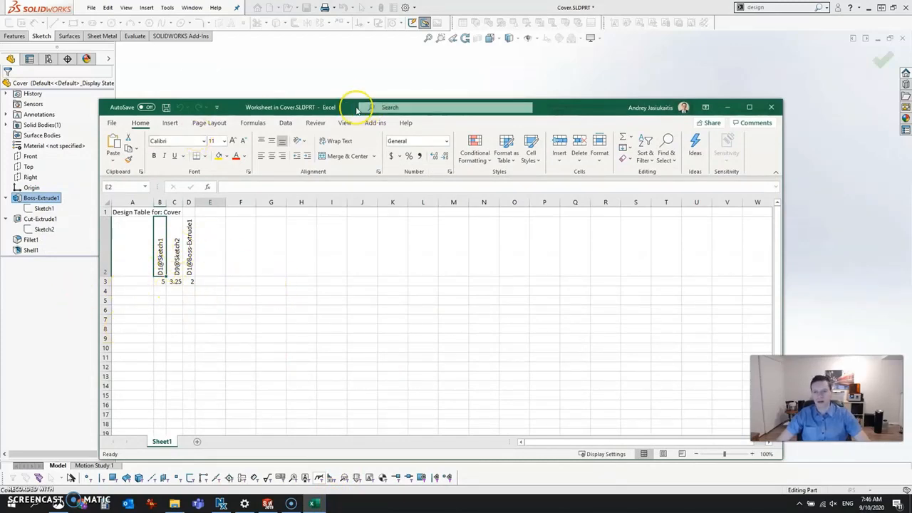
{"action": "left_click_drag", "start_coordinate": [362, 105], "coordinate": [429, 76]}
{"action": "double_click", "coordinate": [211, 251]}
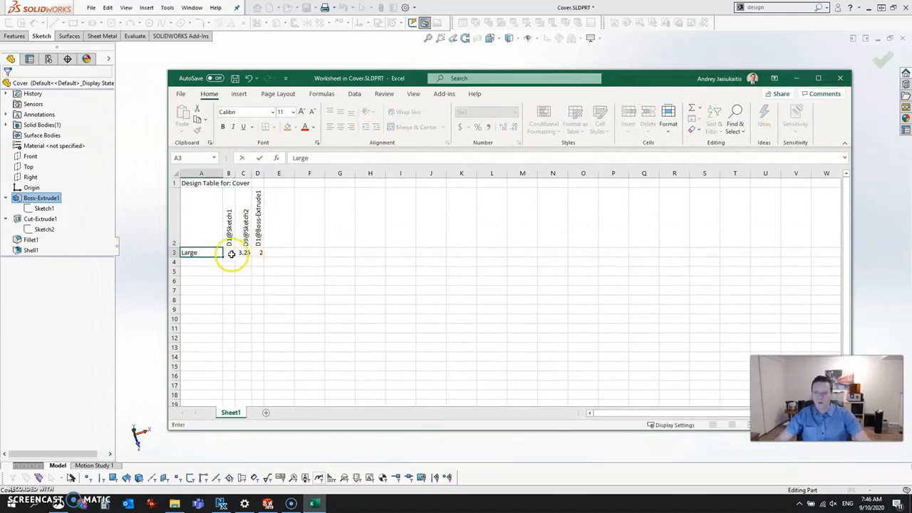
Set the Large configuration's D1@Sketch1 to 7, D9@Sketch2 to 4.5 and D1@Boss-Extrude1 to 3.5.
{"action": "left_click", "coordinate": [229, 252]}
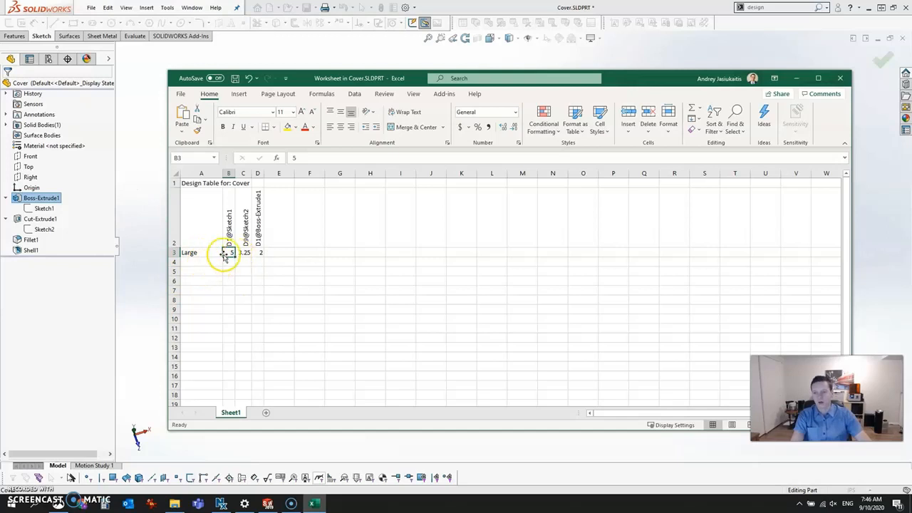
{"action": "type", "text": "7"}
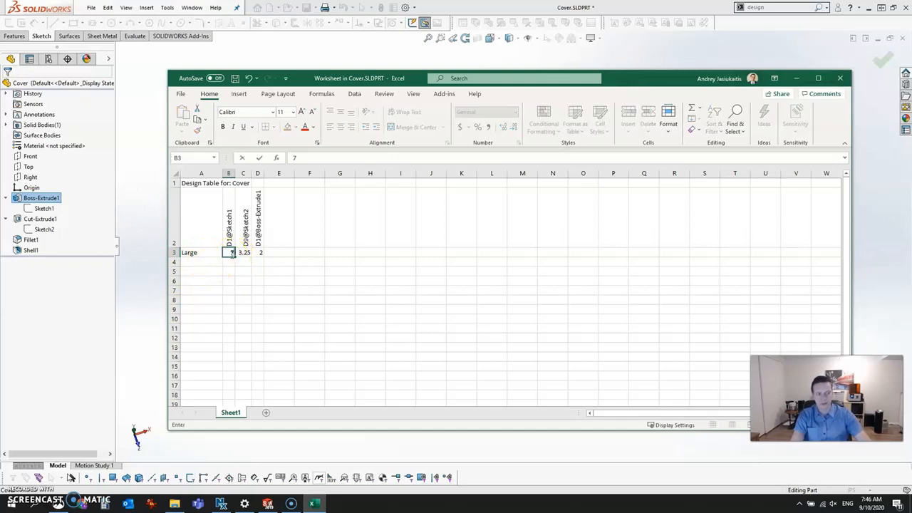
{"action": "left_click", "coordinate": [243, 253]}
{"action": "type", "text": "4"}
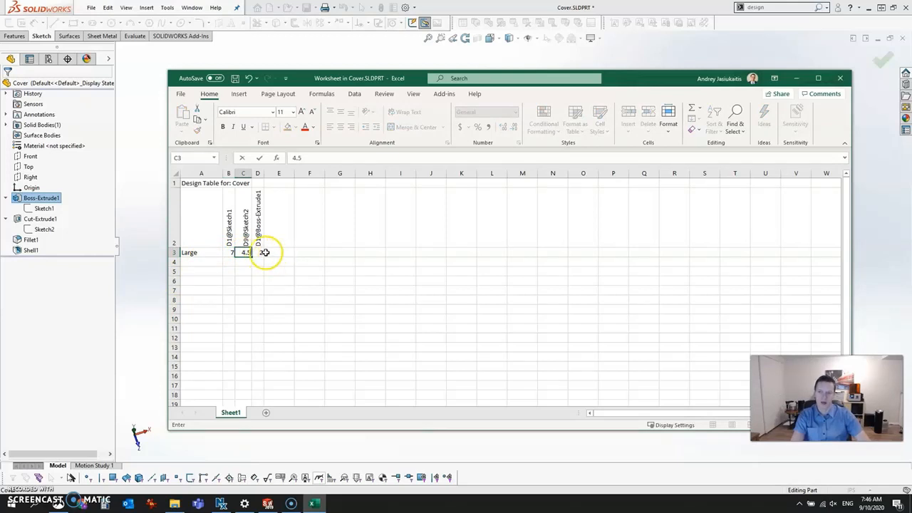
{"action": "left_click", "coordinate": [260, 253]}
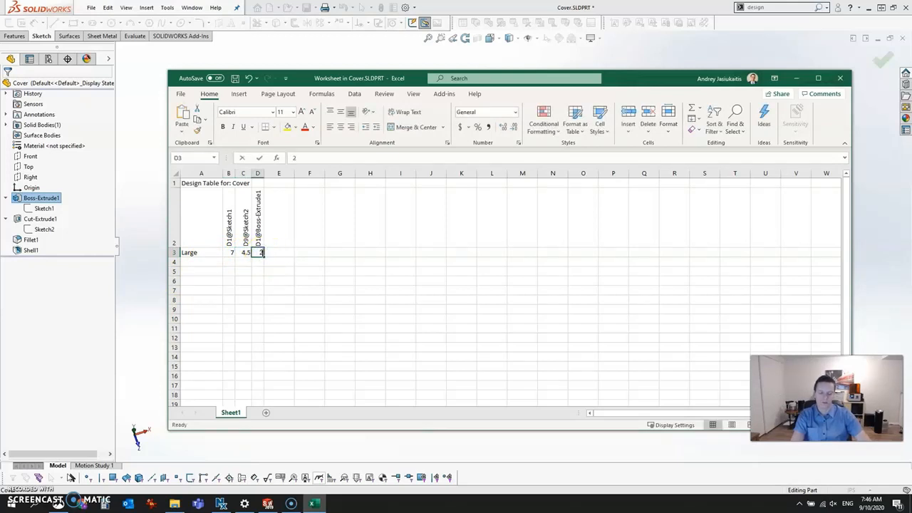
{"action": "type", "text": "3.5"}
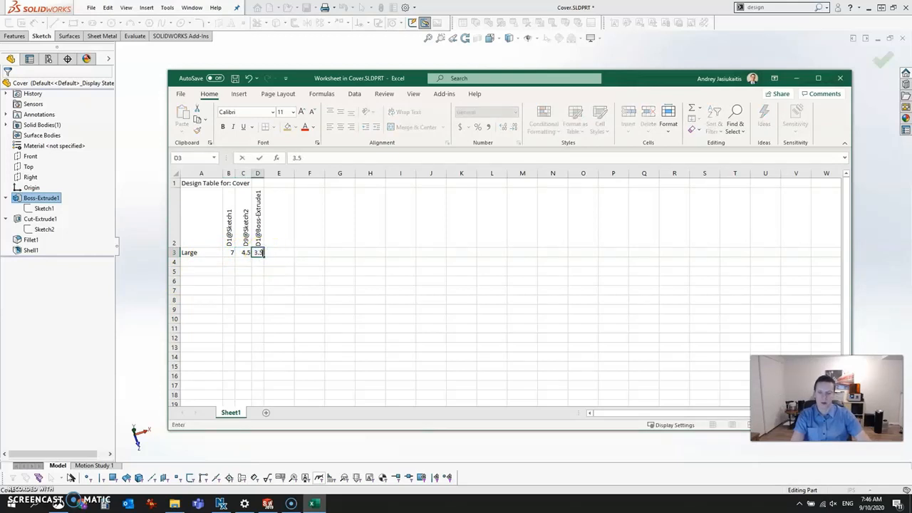
Name the second configuration "Small" in cell A4 and set its D1@Sketch1 to 4.5, D9@Sketch2 to 2.5 and D1@Boss-Extrude1 to 1.5.
{"action": "left_click", "coordinate": [201, 264]}
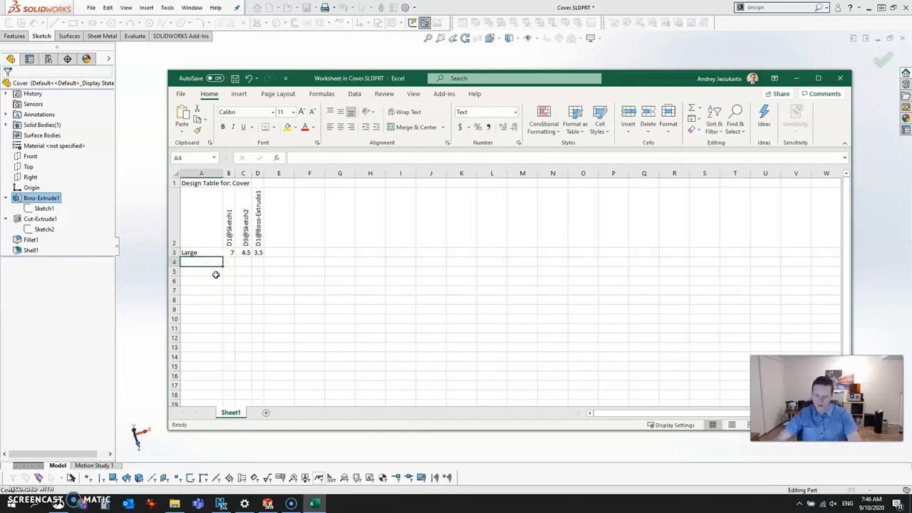
{"action": "type", "text": "Small"}
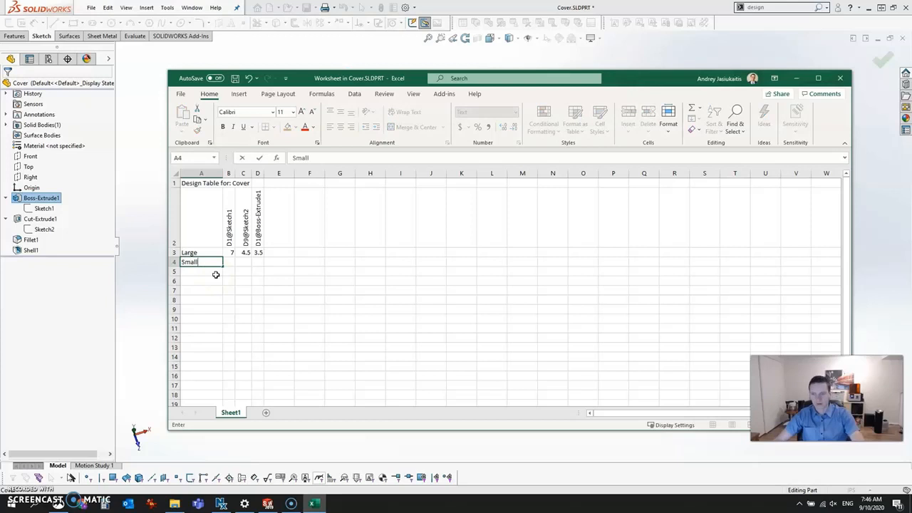
{"action": "left_click", "coordinate": [228, 262]}
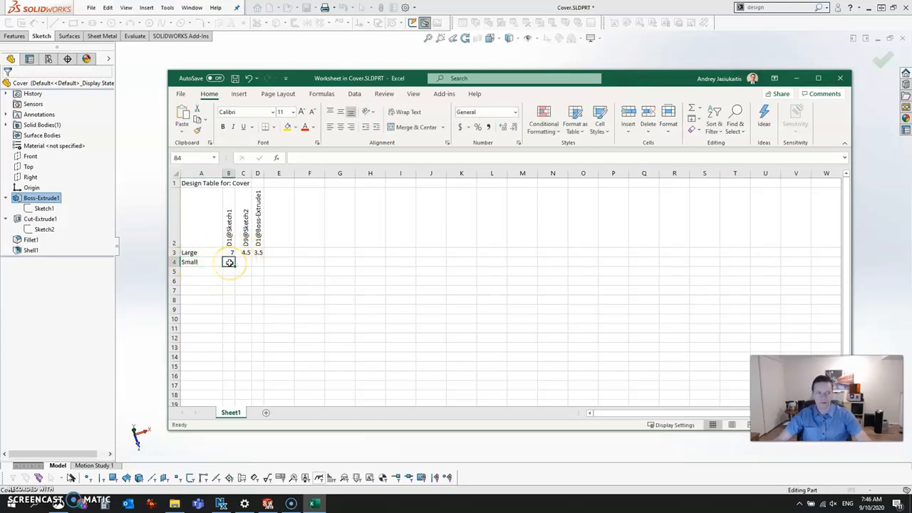
{"action": "type", "text": "4.5"}
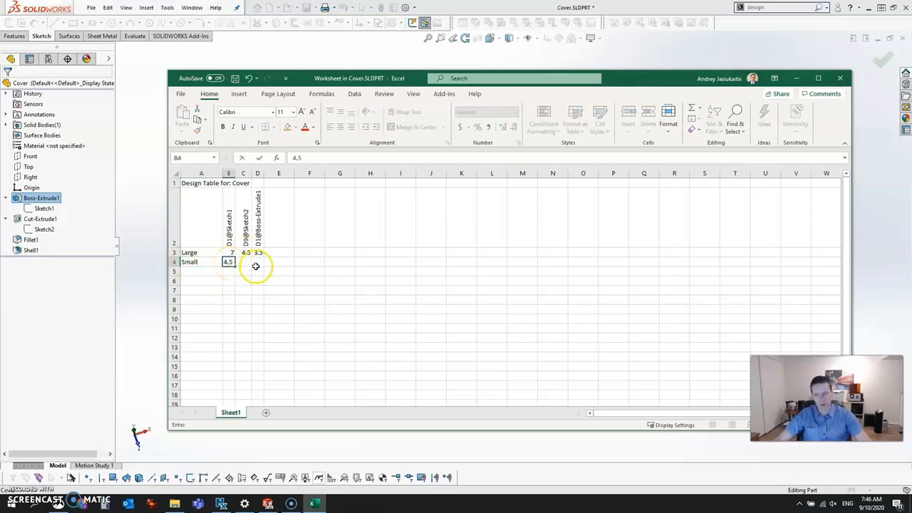
{"action": "left_click", "coordinate": [246, 263]}
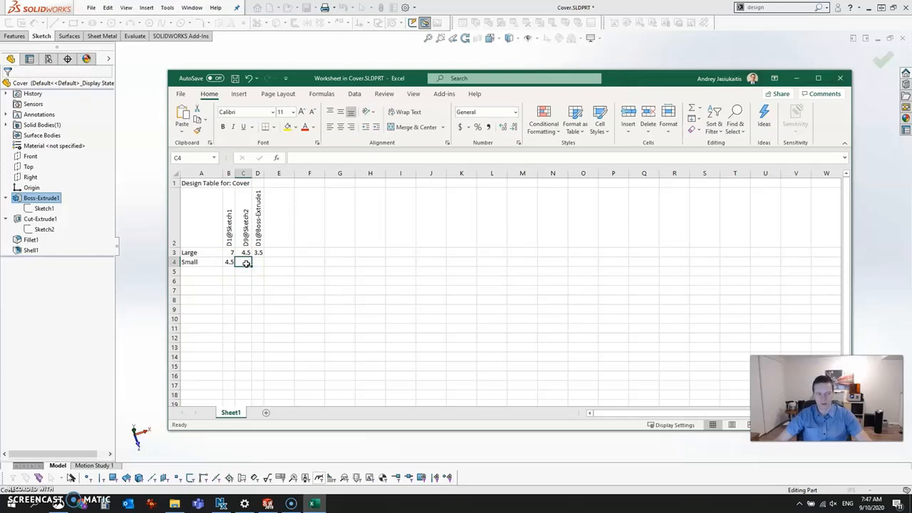
{"action": "type", "text": "2.5"}
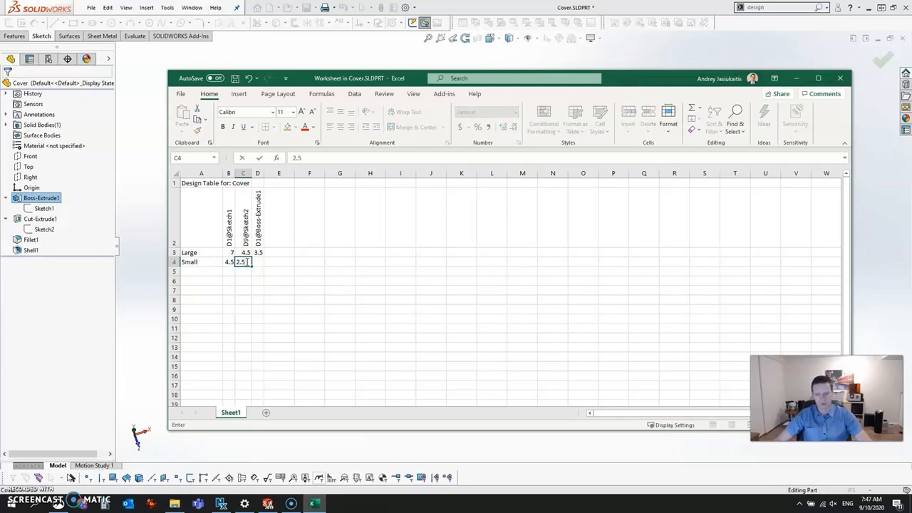
{"action": "left_click", "coordinate": [258, 262]}
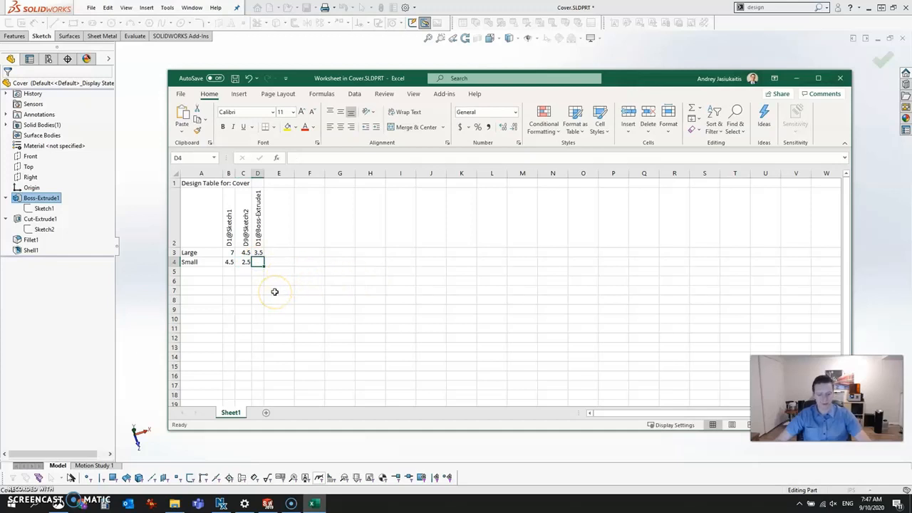
{"action": "type", "text": "1.5"}
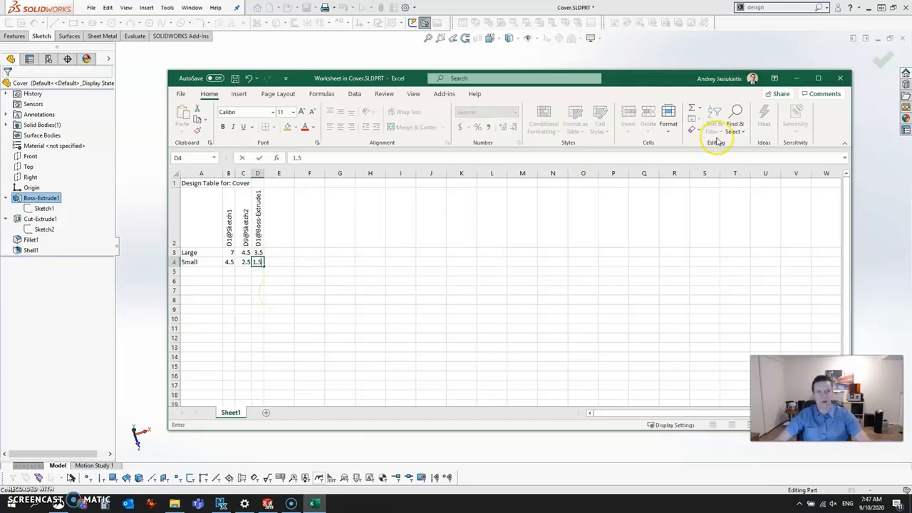
{"action": "left_click", "coordinate": [396, 358]}
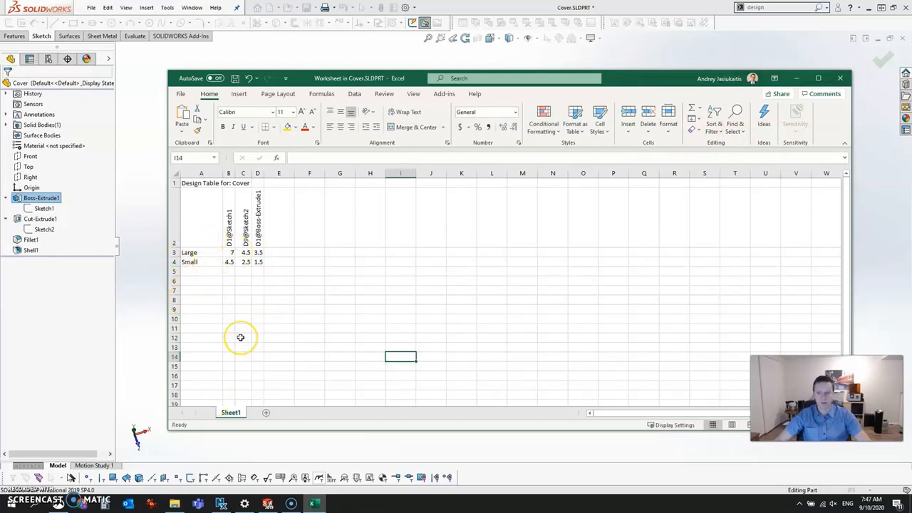
Finish editing the design table and generate the Large and Small configurations in the Cover part.
{"action": "left_click", "coordinate": [258, 262]}
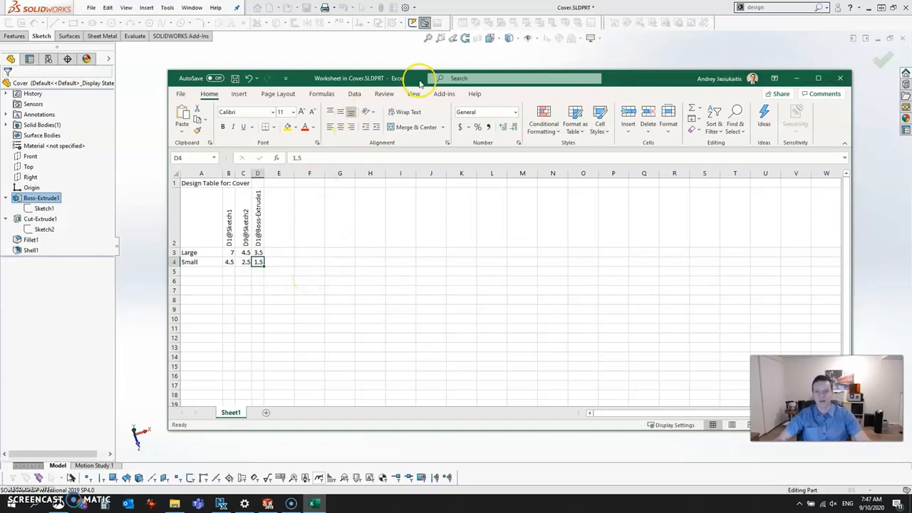
{"action": "left_click_drag", "start_coordinate": [420, 84], "coordinate": [349, 81]}
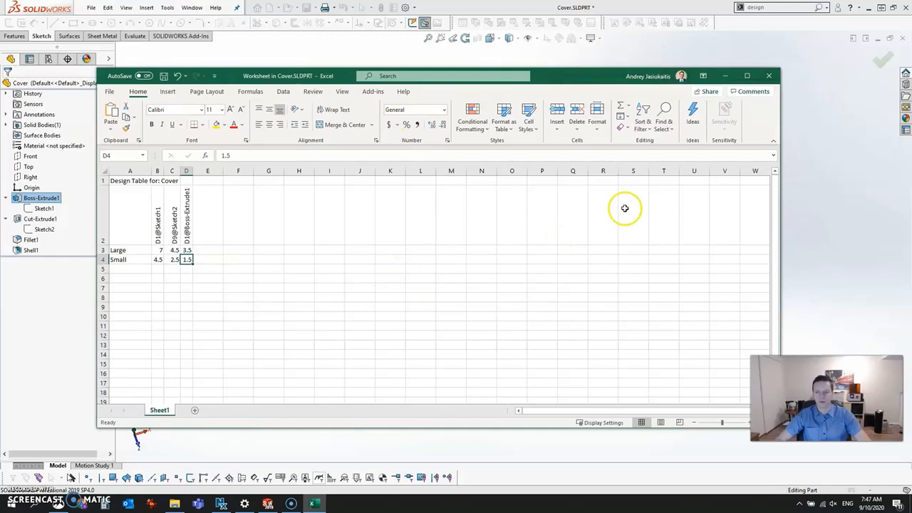
{"action": "left_click", "coordinate": [884, 62]}
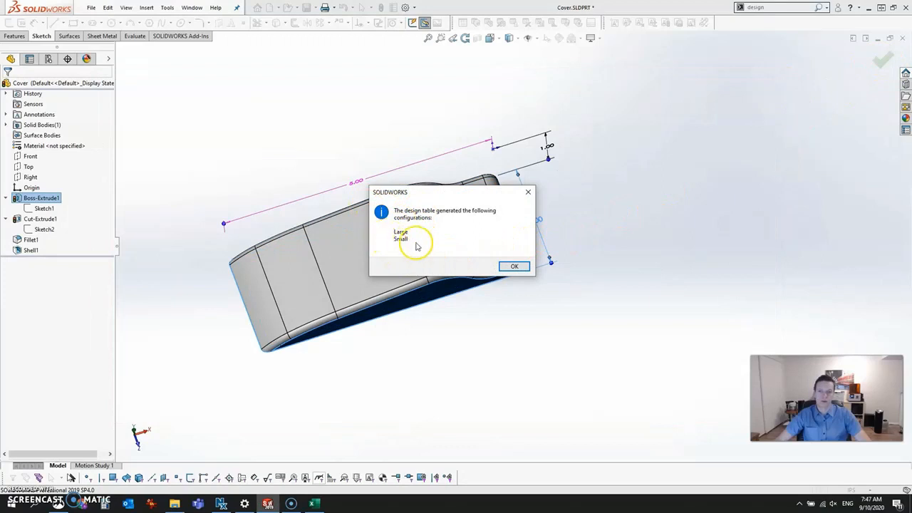
{"action": "left_click", "coordinate": [519, 266]}
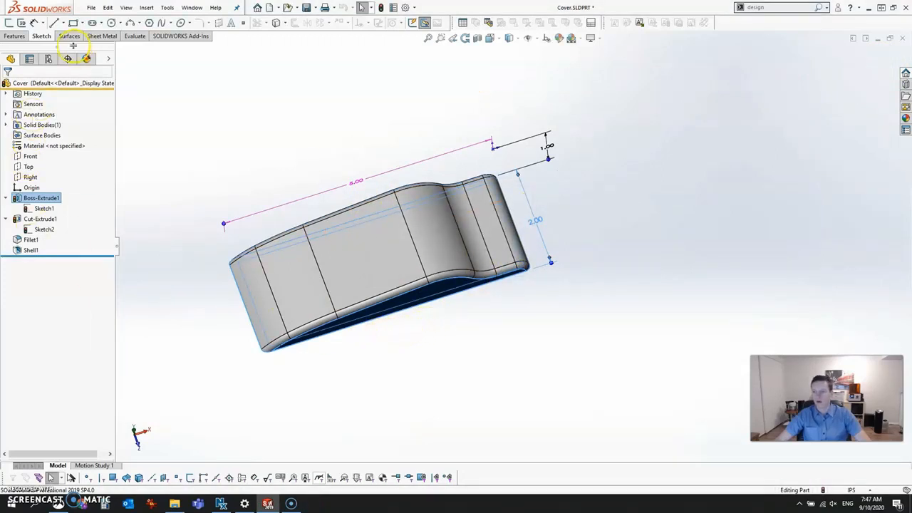
Activate the Large configuration of the Cover part and examine the resized model.
{"action": "left_click", "coordinate": [49, 60]}
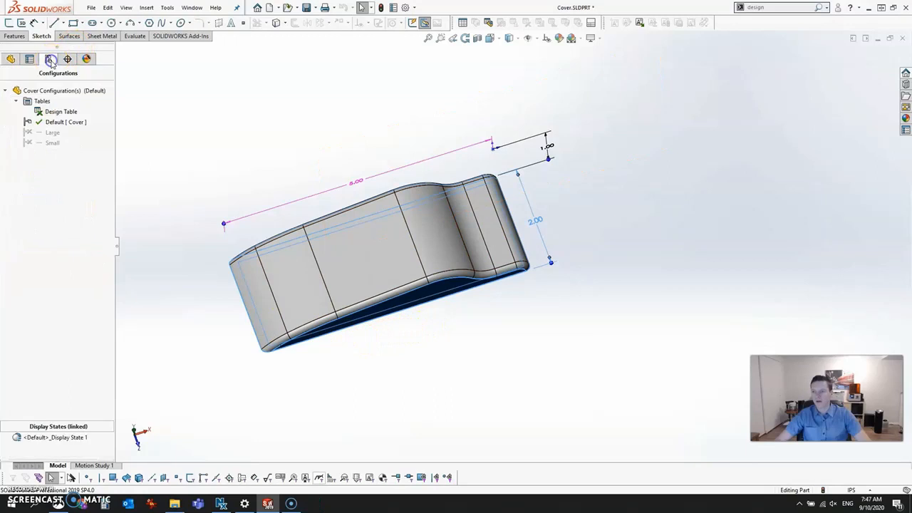
{"action": "double_click", "coordinate": [51, 134]}
{"action": "scroll", "coordinate": [441, 328], "scroll_direction": "up", "scroll_amount": 3}
{"action": "middle_click_drag", "start_coordinate": [443, 332], "coordinate": [463, 209]}
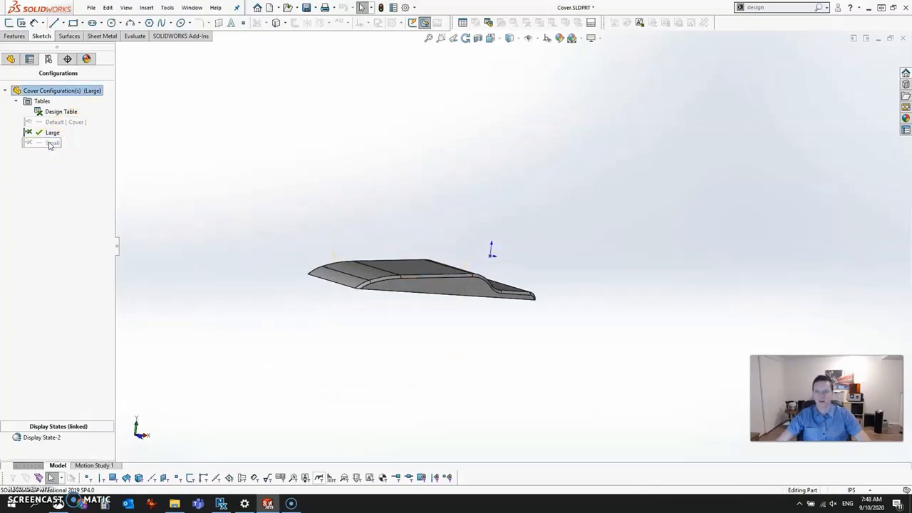
Activate the Small configuration, examine the resized model and bring back the feature tree.
{"action": "double_click", "coordinate": [50, 145]}
{"action": "middle_click_drag", "start_coordinate": [413, 288], "coordinate": [351, 301]}
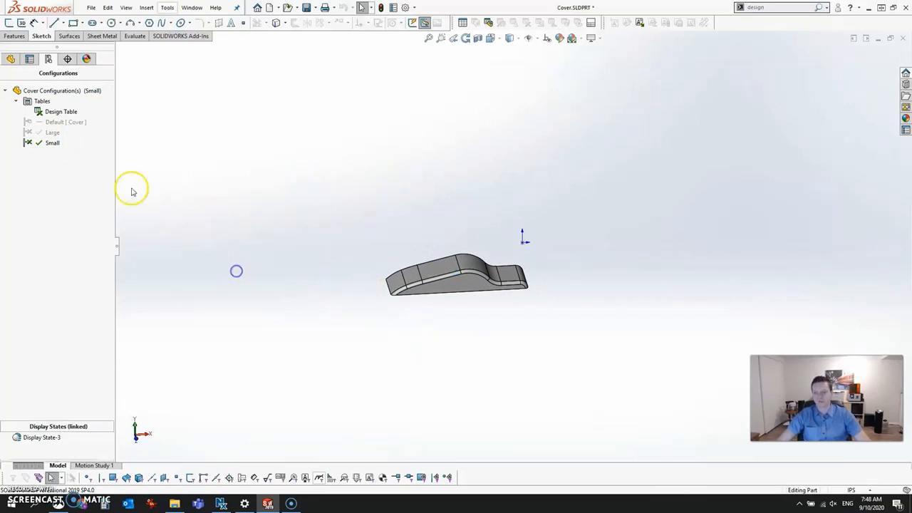
{"action": "left_click", "coordinate": [11, 58]}
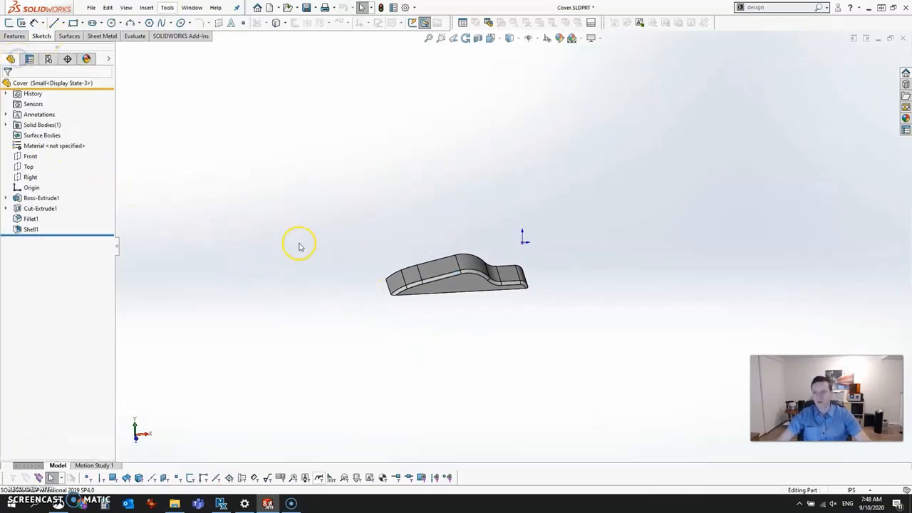
{"action": "middle_click_drag", "start_coordinate": [311, 192], "coordinate": [354, 266]}
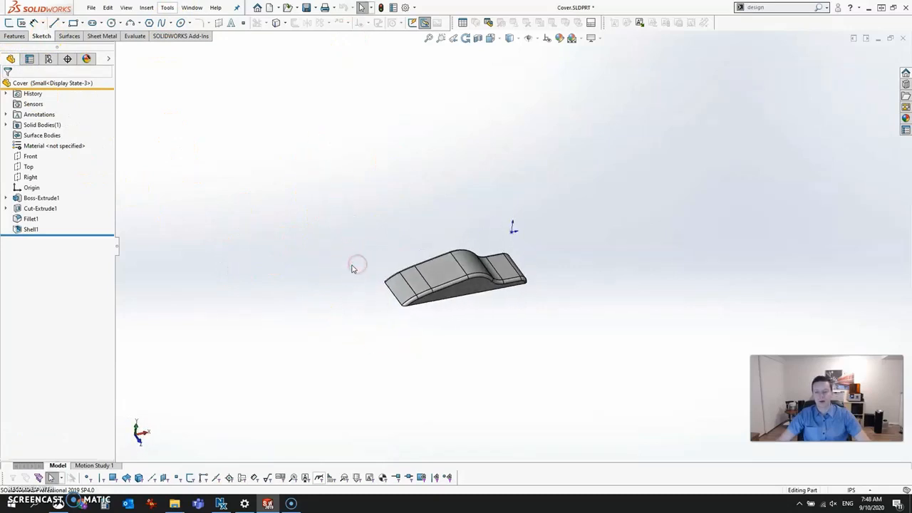
Create a drawing from the Cover part using the A_inch_R3L drawing template.
{"action": "left_click", "coordinate": [279, 7]}
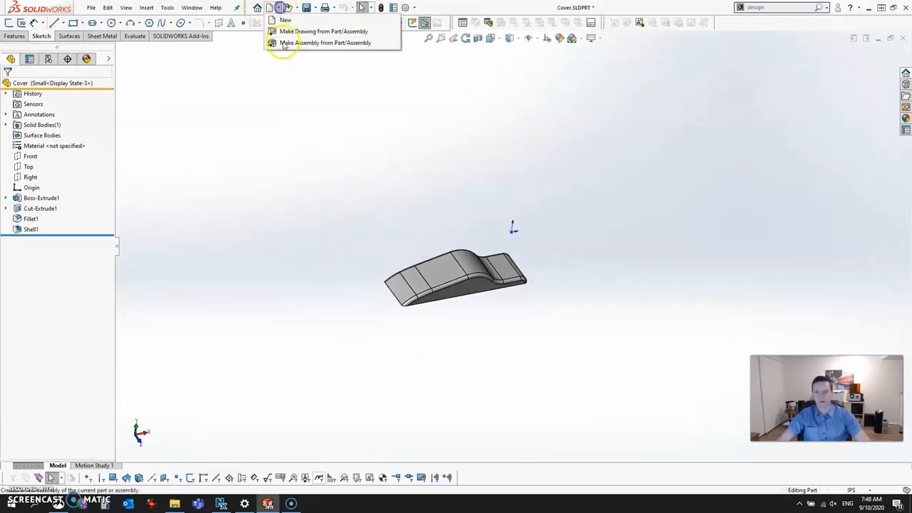
{"action": "left_click", "coordinate": [291, 32]}
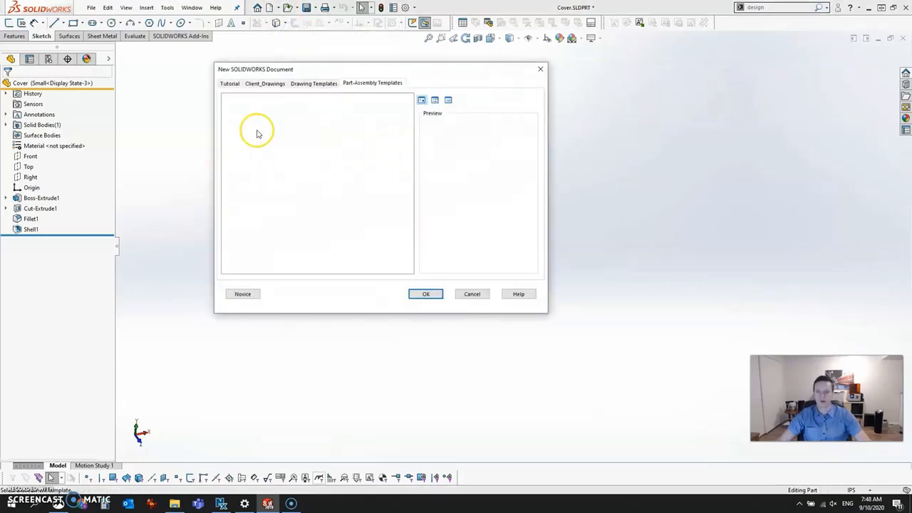
{"action": "left_click", "coordinate": [310, 82]}
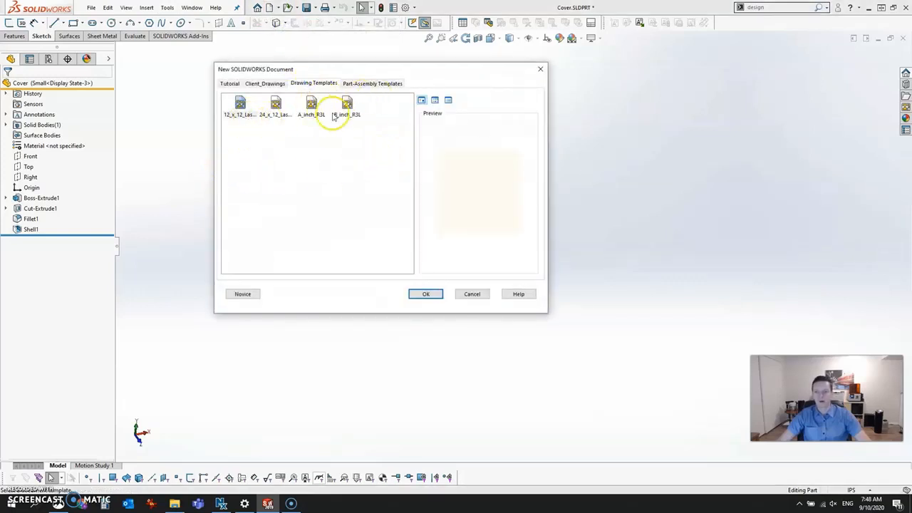
{"action": "left_click", "coordinate": [311, 105]}
{"action": "left_click", "coordinate": [425, 294]}
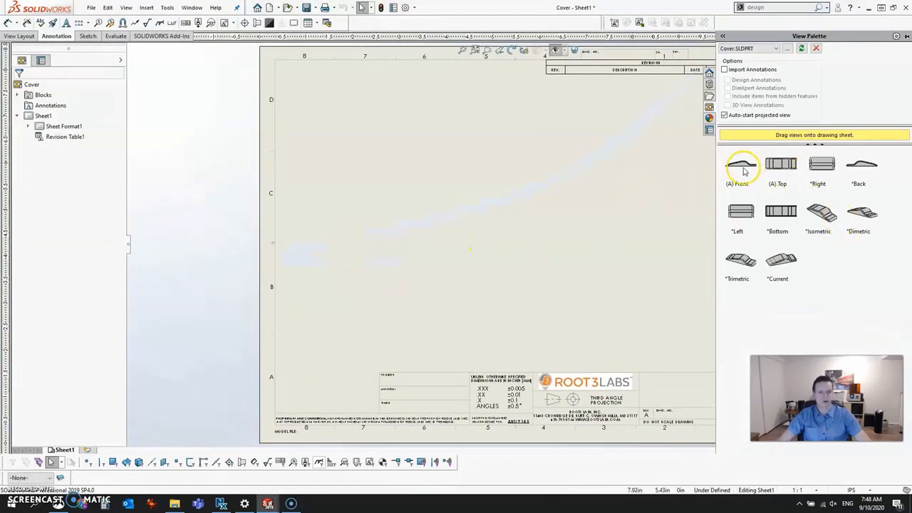
Place the front view on the sheet with a projected top view above it and a projected side view beside it.
{"action": "left_click_drag", "start_coordinate": [745, 171], "coordinate": [464, 200]}
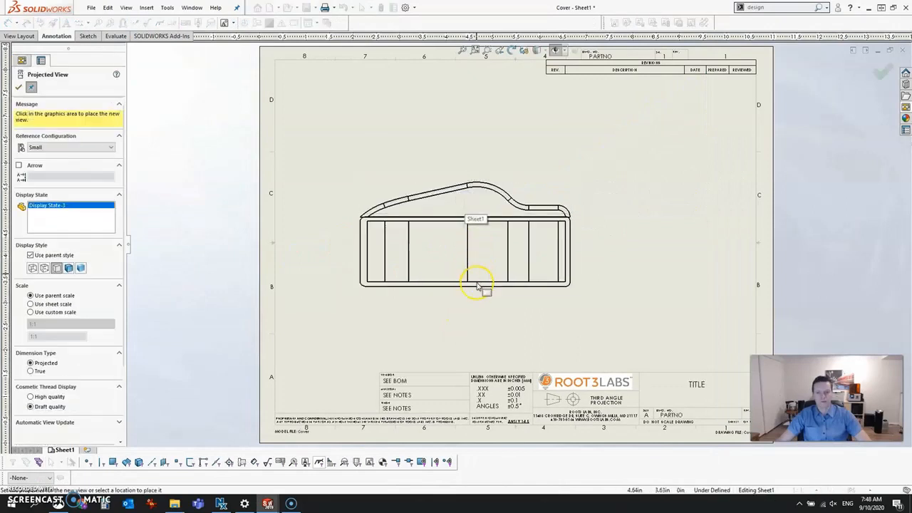
{"action": "left_click", "coordinate": [499, 121]}
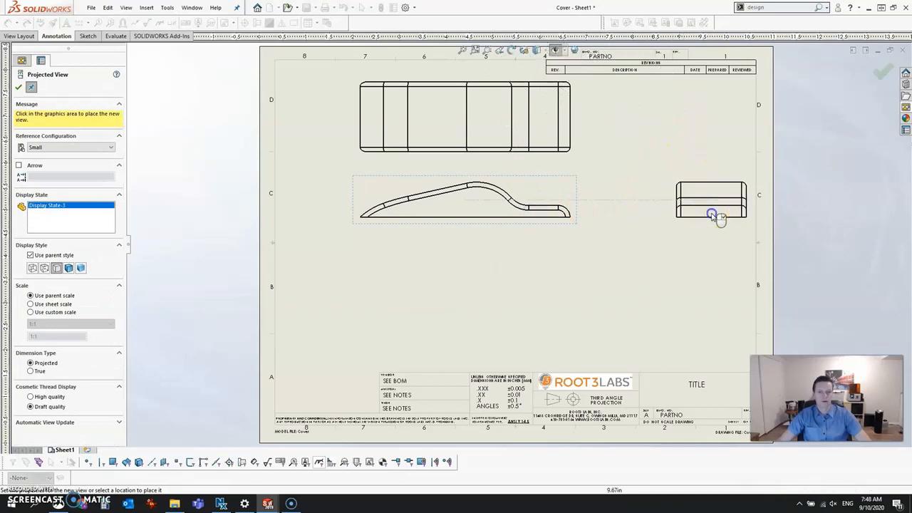
{"action": "left_click", "coordinate": [712, 218]}
{"action": "key", "text": "Escape"}
Reposition the front, top and side views so they sit closer together on the sheet.
{"action": "mouse_move", "coordinate": [570, 230]}
{"action": "left_mouse_down"}
{"action": "mouse_move", "coordinate": [525, 271]}
{"action": "mouse_move", "coordinate": [546, 268]}
{"action": "left_mouse_up"}
{"action": "left_click", "coordinate": [546, 153]}
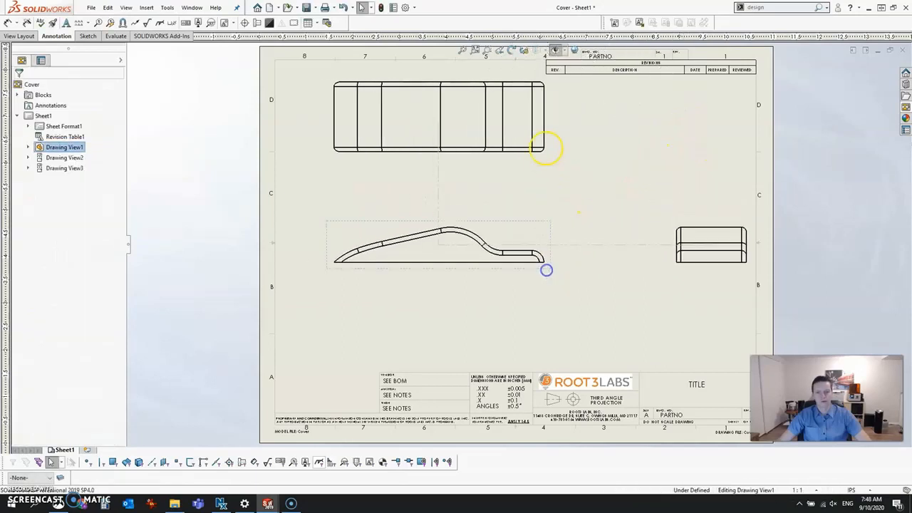
{"action": "left_click_drag", "start_coordinate": [549, 148], "coordinate": [549, 189]}
{"action": "left_click_drag", "start_coordinate": [691, 215], "coordinate": [646, 230]}
{"action": "left_click", "coordinate": [551, 283]}
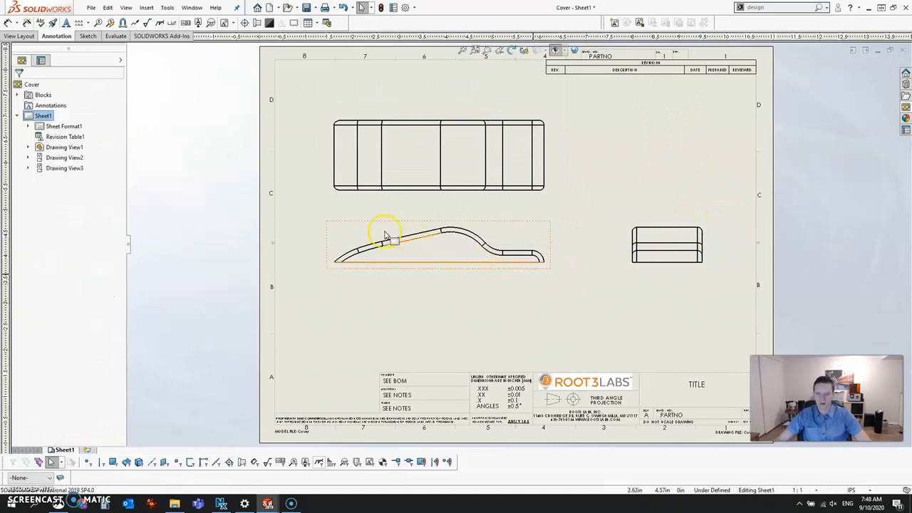
Dimension the overall length of the front view's base edge, placing the dimension below the view.
{"action": "key", "text": "d"}
{"action": "key", "text": "Escape"}
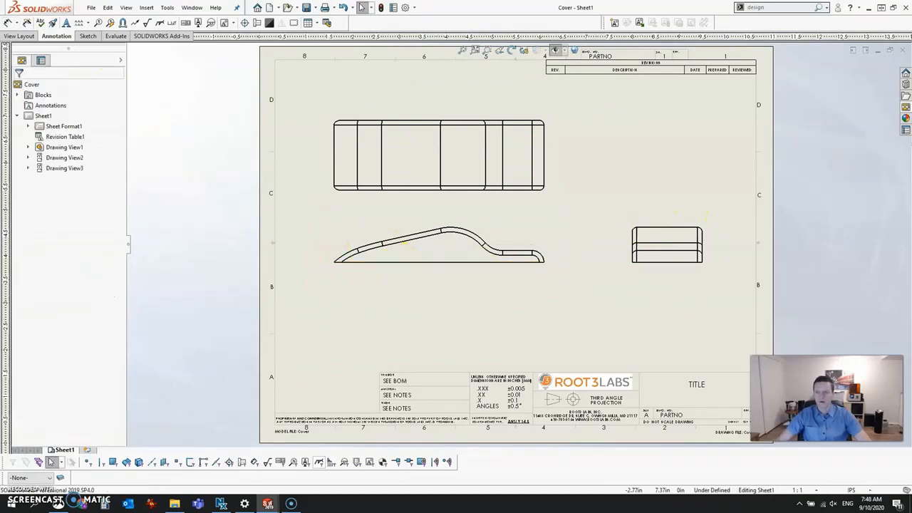
{"action": "left_click", "coordinate": [8, 22]}
{"action": "left_click", "coordinate": [415, 261]}
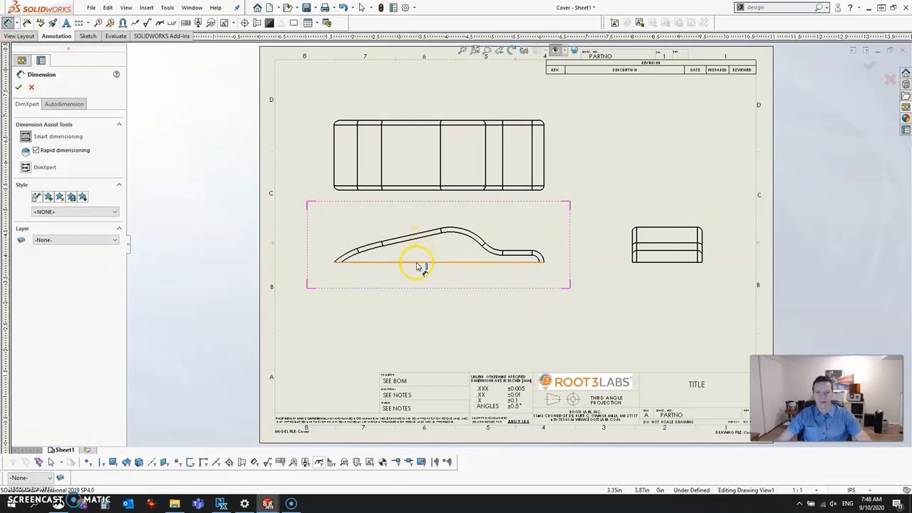
{"action": "left_click", "coordinate": [420, 297]}
{"action": "scroll", "coordinate": [406, 295], "scroll_direction": "down", "scroll_amount": 3}
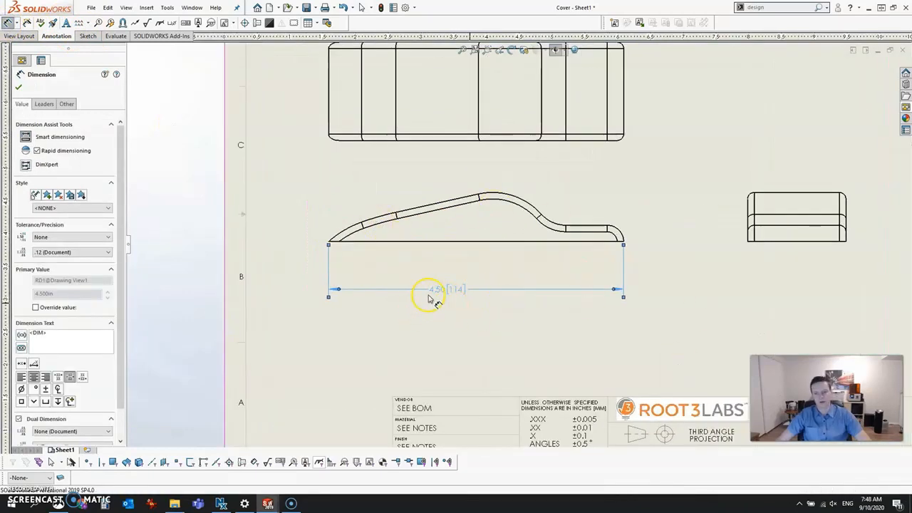
{"action": "scroll", "coordinate": [499, 295], "scroll_direction": "up", "scroll_amount": 3}
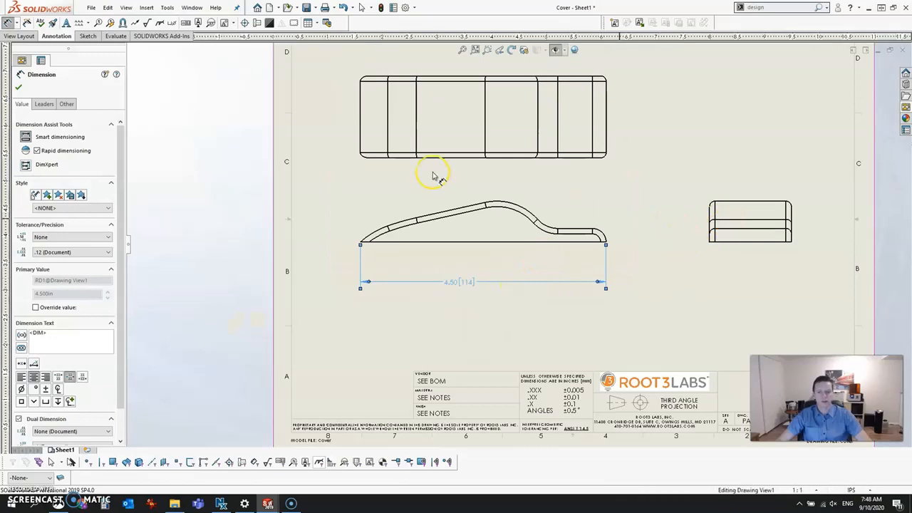
Dimension the cover's width between the two long outer edges of the top view.
{"action": "left_click", "coordinate": [581, 75]}
{"action": "left_click", "coordinate": [578, 156]}
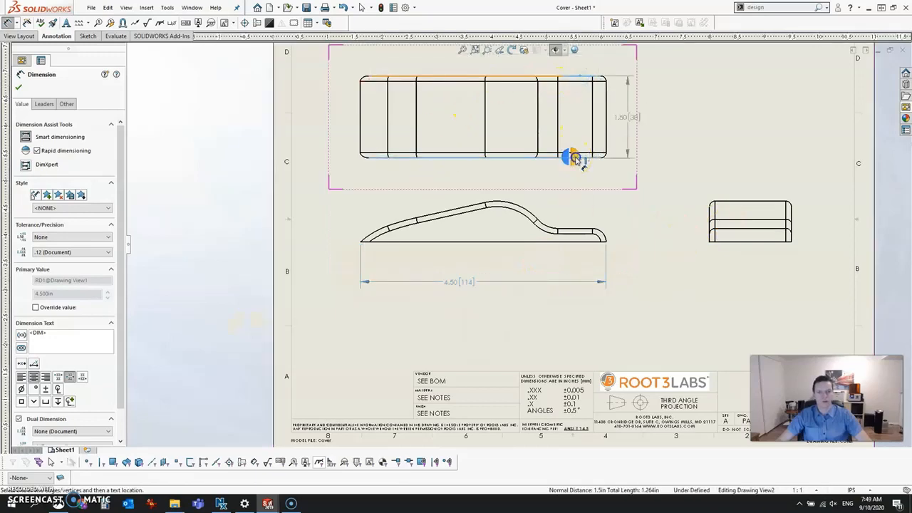
{"action": "left_click", "coordinate": [650, 129]}
{"action": "scroll", "coordinate": [694, 252], "scroll_direction": "up", "scroll_amount": 2}
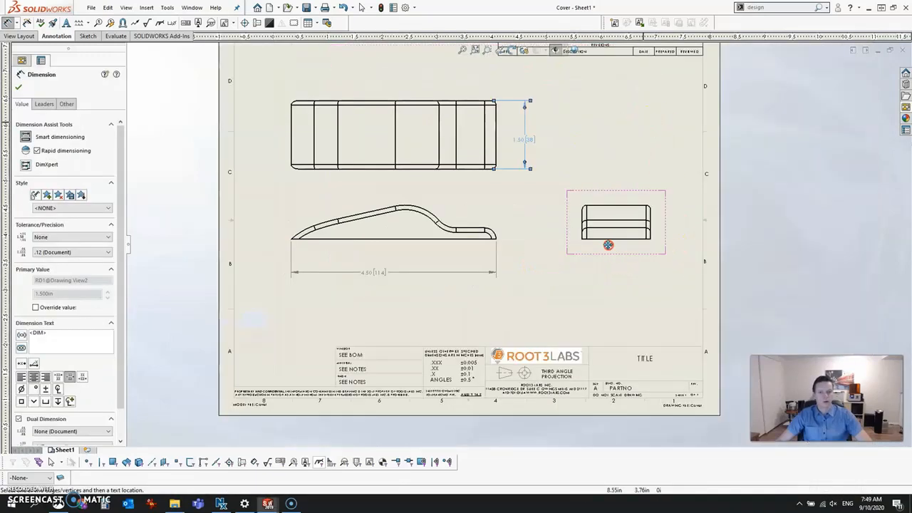
{"action": "scroll", "coordinate": [391, 161], "scroll_direction": "down", "scroll_amount": 1}
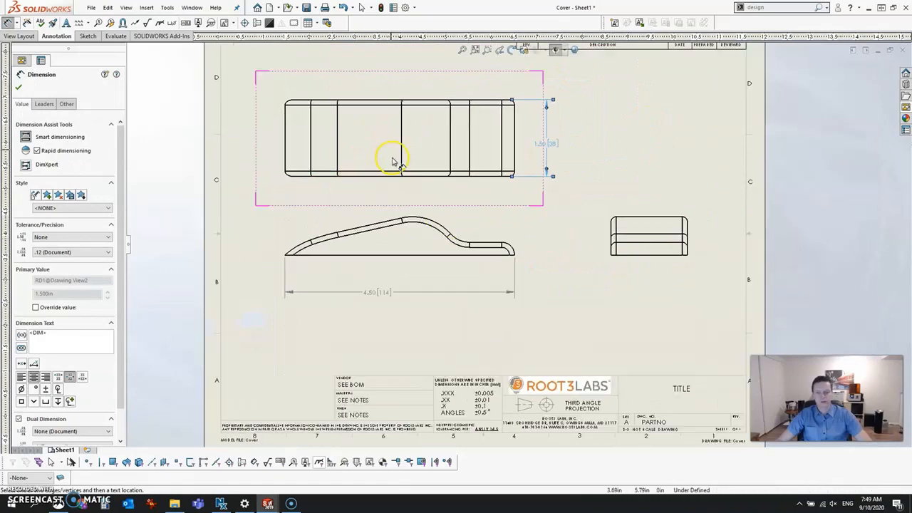
Dimension the distance from the front view's sharp end point to the large hump arc, placing it below the profile.
{"action": "left_click", "coordinate": [422, 227]}
{"action": "left_click", "coordinate": [285, 254]}
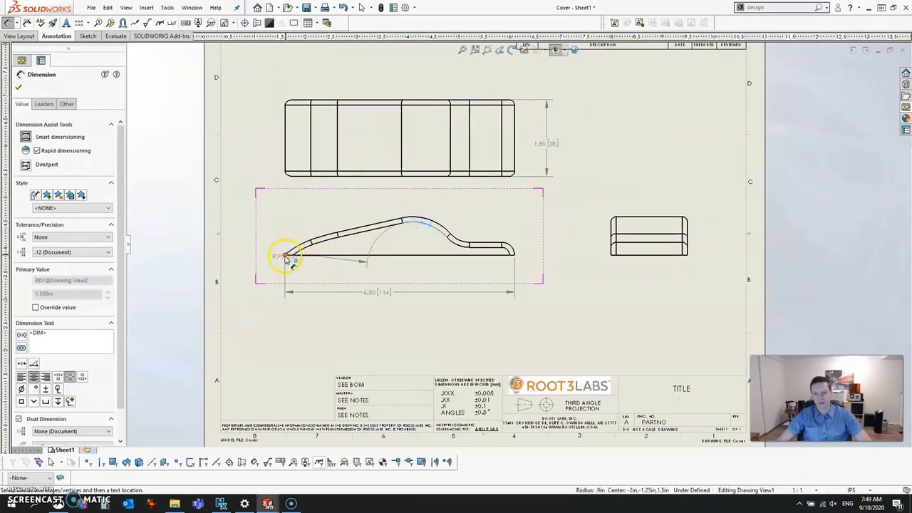
{"action": "left_click", "coordinate": [340, 276]}
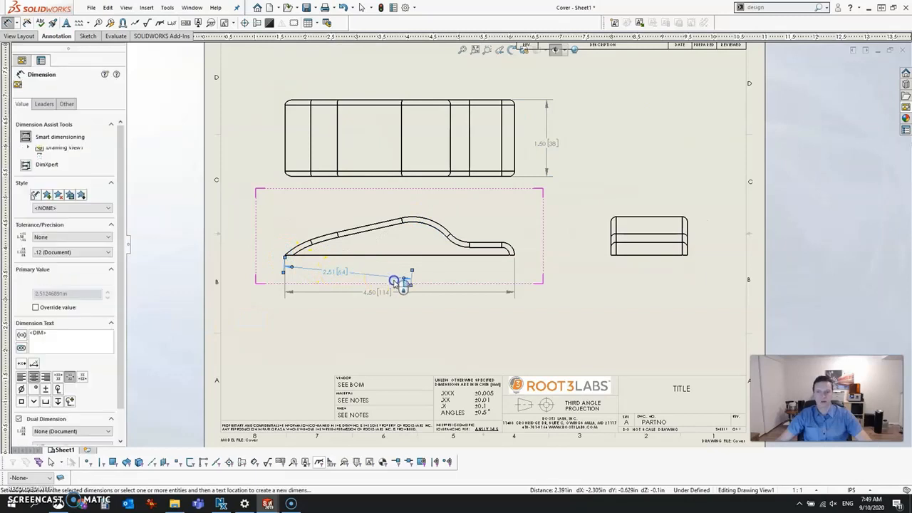
Replace the slanted hump dimension with a horizontal one from the front view's sharp end point to the hump arc, placed below the profile.
{"action": "key", "text": "Delete"}
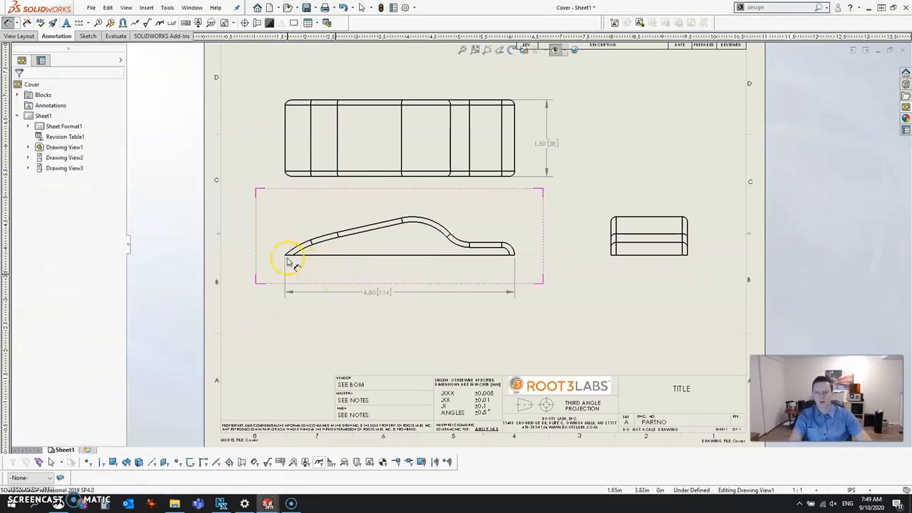
{"action": "left_click", "coordinate": [285, 256]}
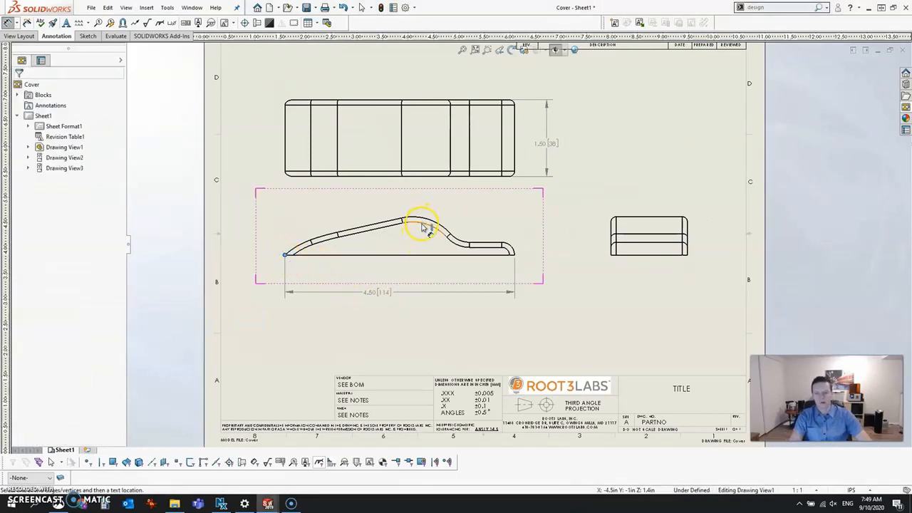
{"action": "left_click", "coordinate": [421, 225]}
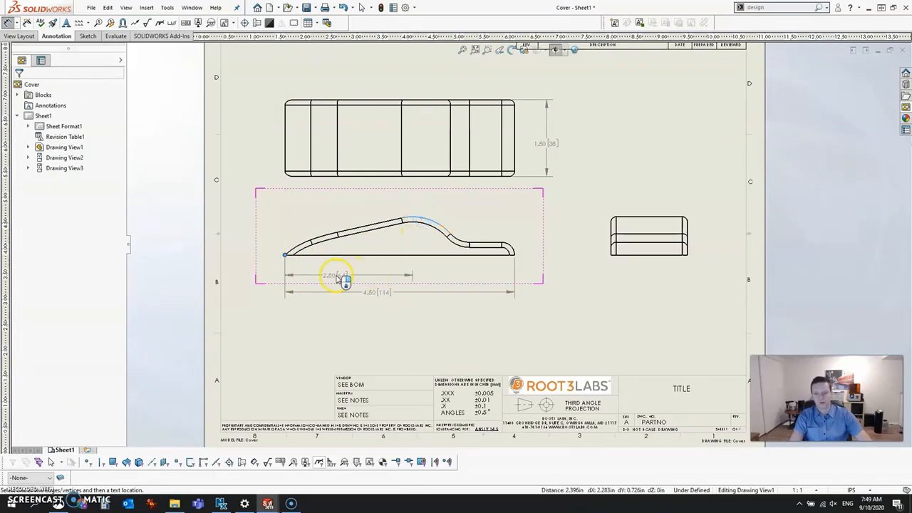
{"action": "left_click", "coordinate": [337, 276]}
Move the overall length dimension farther below the front view to space it from the hump dimension.
{"action": "left_click", "coordinate": [376, 331]}
{"action": "scroll", "coordinate": [385, 293], "scroll_direction": "down", "scroll_amount": 1}
{"action": "left_click_drag", "start_coordinate": [393, 289], "coordinate": [387, 298]}
{"action": "left_click", "coordinate": [342, 258]}
{"action": "left_click", "coordinate": [355, 267]}
{"action": "left_click", "coordinate": [622, 272]}
{"action": "key", "text": "f"}
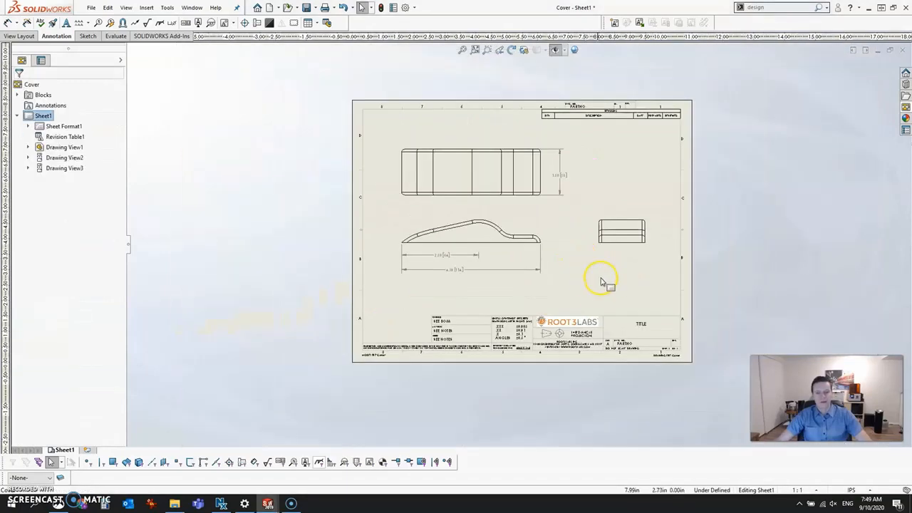
Switch the front view's reference configuration to Large.
{"action": "middle_click_drag", "start_coordinate": [586, 283], "coordinate": [503, 324]}
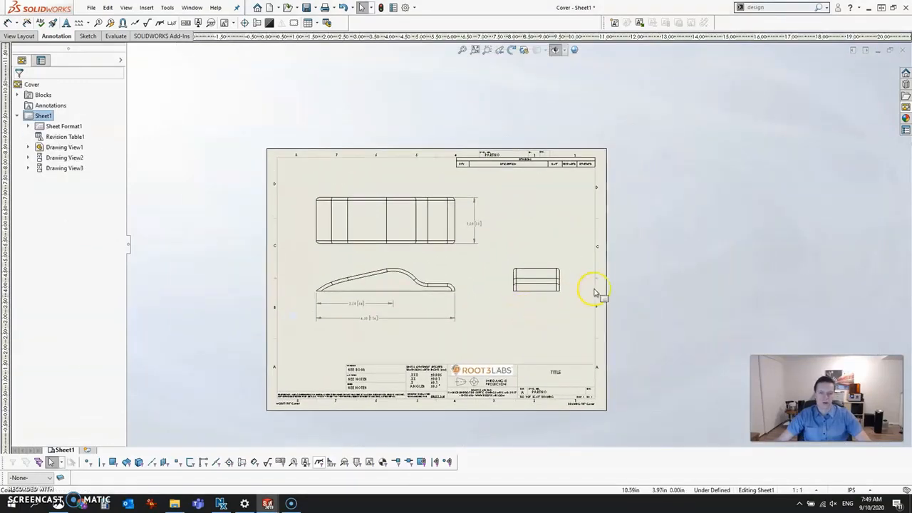
{"action": "scroll", "coordinate": [473, 256], "scroll_direction": "up", "scroll_amount": 2}
{"action": "scroll", "coordinate": [577, 391], "scroll_direction": "up", "scroll_amount": 1}
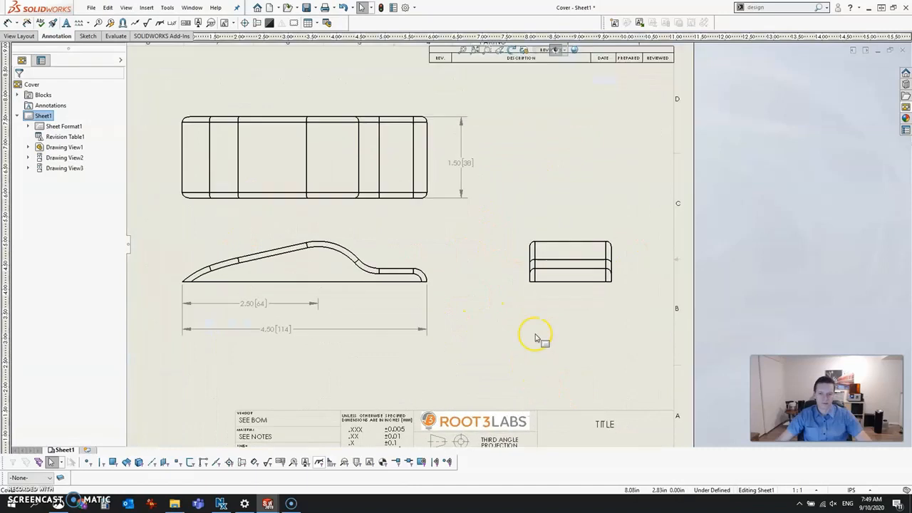
{"action": "right_click", "coordinate": [356, 243]}
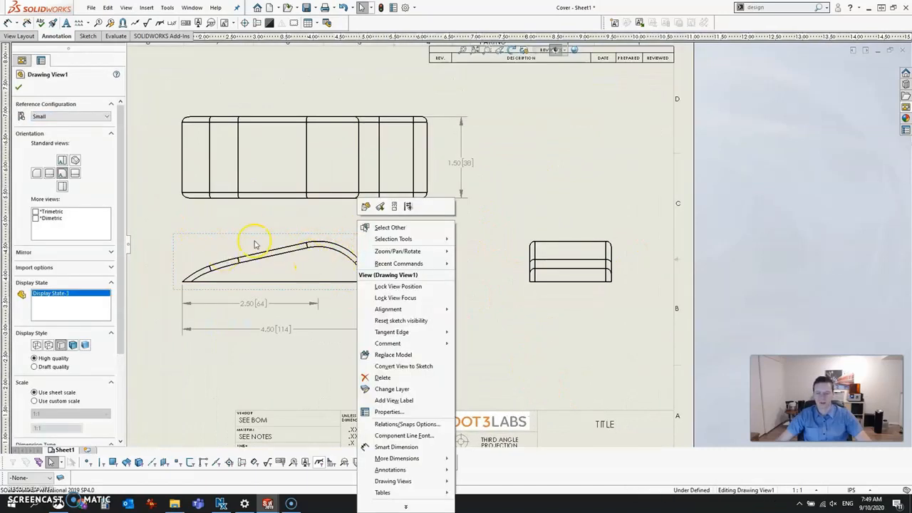
{"action": "left_click", "coordinate": [211, 249]}
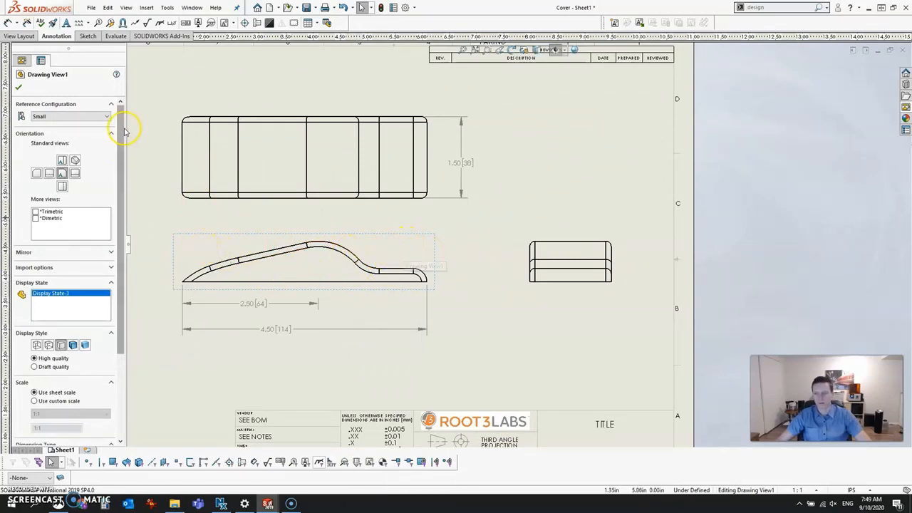
{"action": "left_click", "coordinate": [69, 116]}
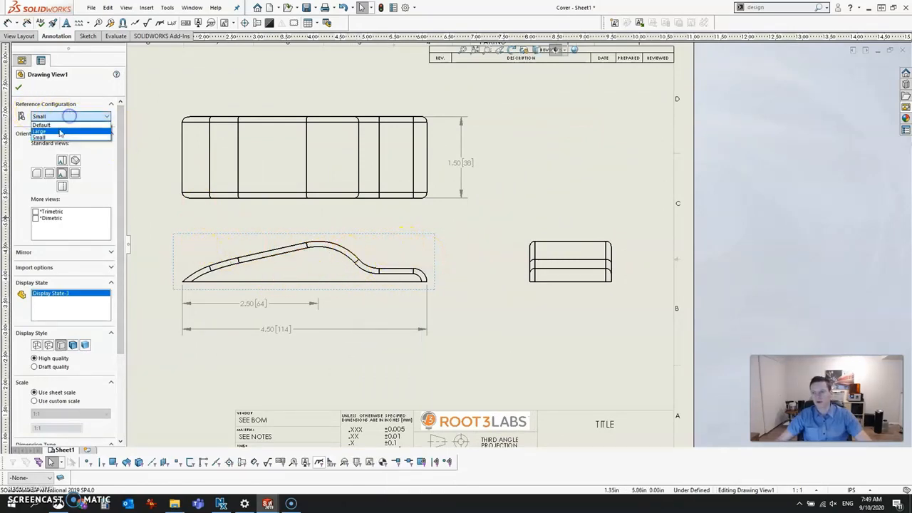
{"action": "left_click", "coordinate": [60, 133]}
{"action": "key", "text": "f"}
Set the reference configuration of both the top view and the side view to Large.
{"action": "left_click", "coordinate": [317, 204]}
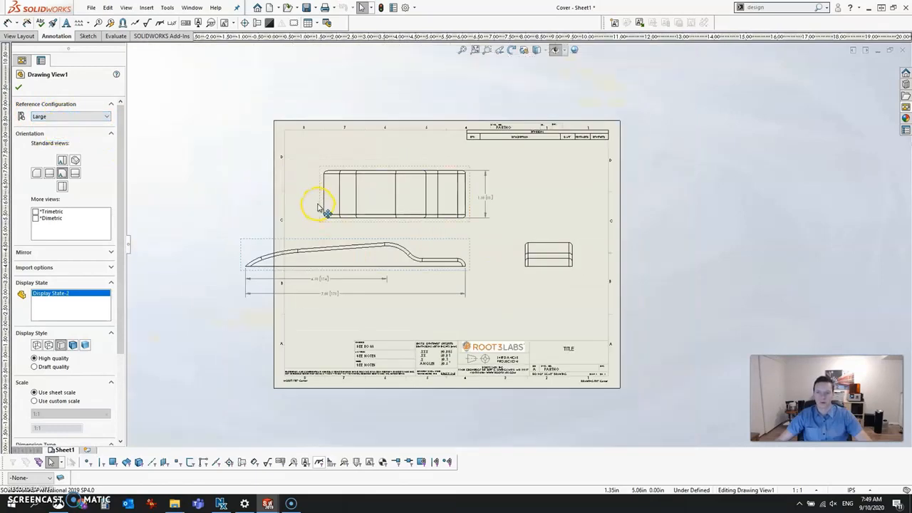
{"action": "left_click", "coordinate": [44, 116]}
{"action": "left_click", "coordinate": [49, 132]}
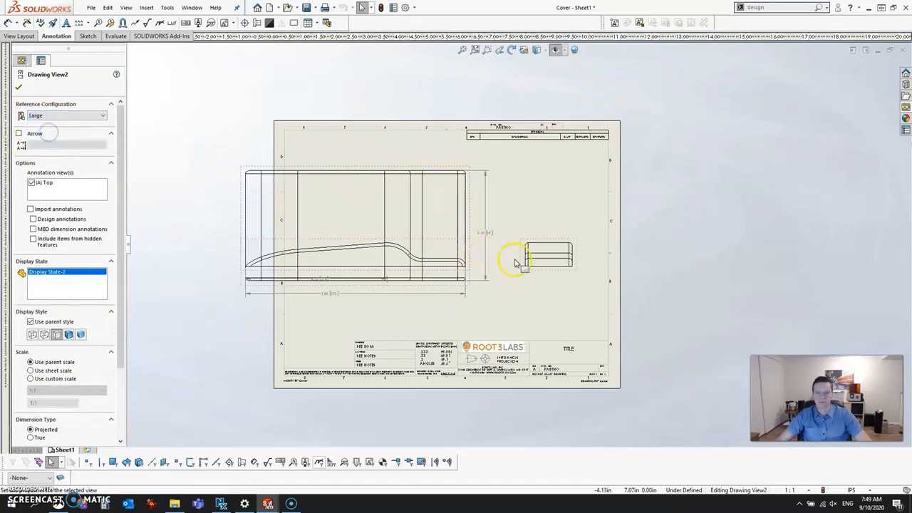
{"action": "left_click", "coordinate": [546, 274]}
{"action": "left_click", "coordinate": [44, 116]}
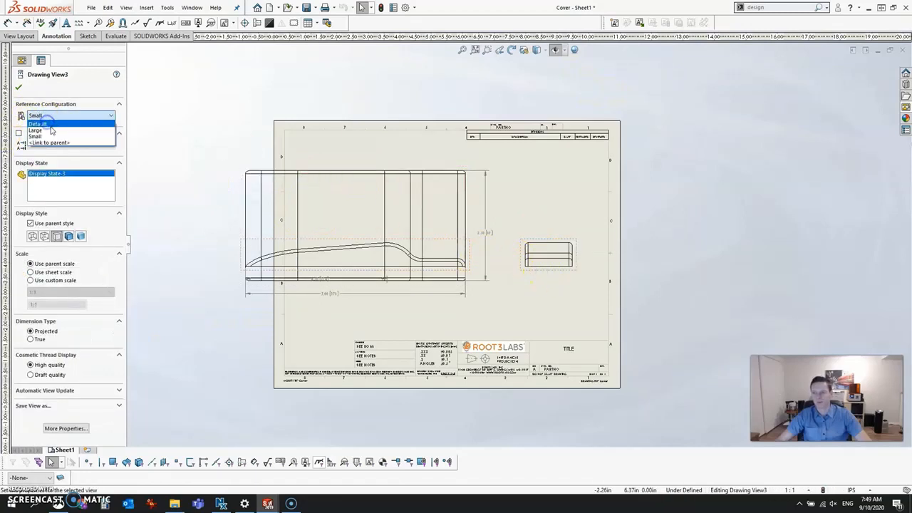
{"action": "left_click", "coordinate": [50, 136]}
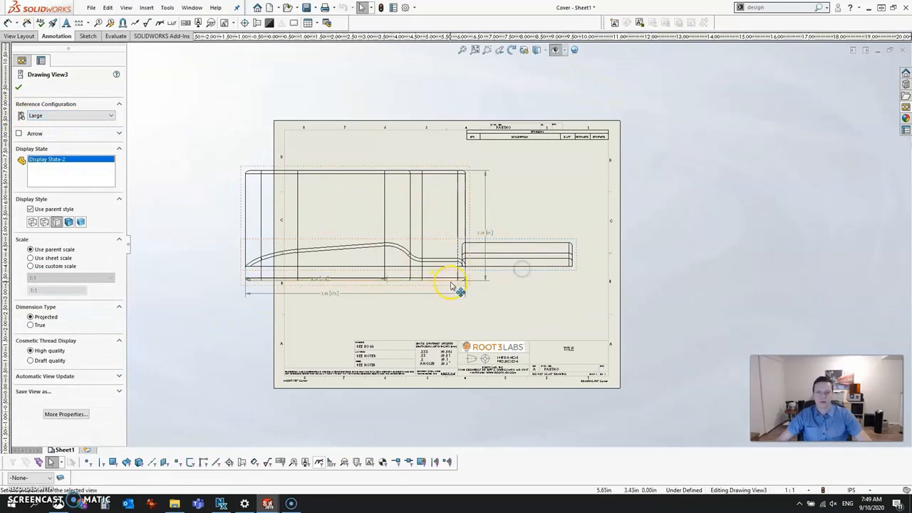
Spread the overlapping front and side views apart and set the sheet scale to 1:2.
{"action": "left_click", "coordinate": [244, 262]}
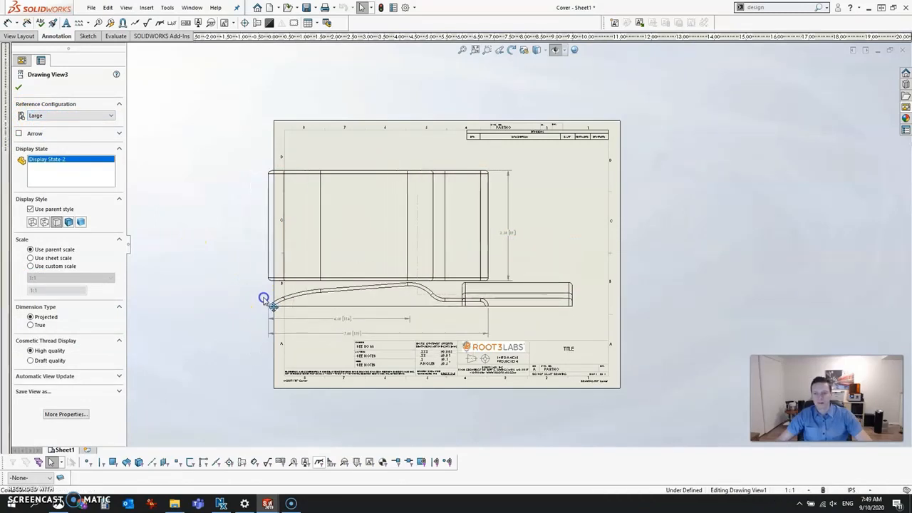
{"action": "left_click_drag", "start_coordinate": [539, 279], "coordinate": [591, 278]}
{"action": "right_click", "coordinate": [579, 222]}
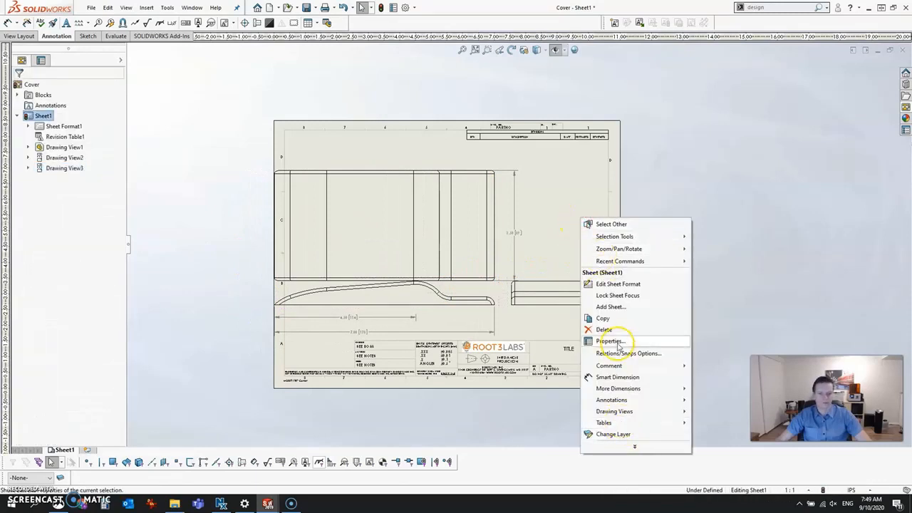
{"action": "left_click", "coordinate": [617, 342]}
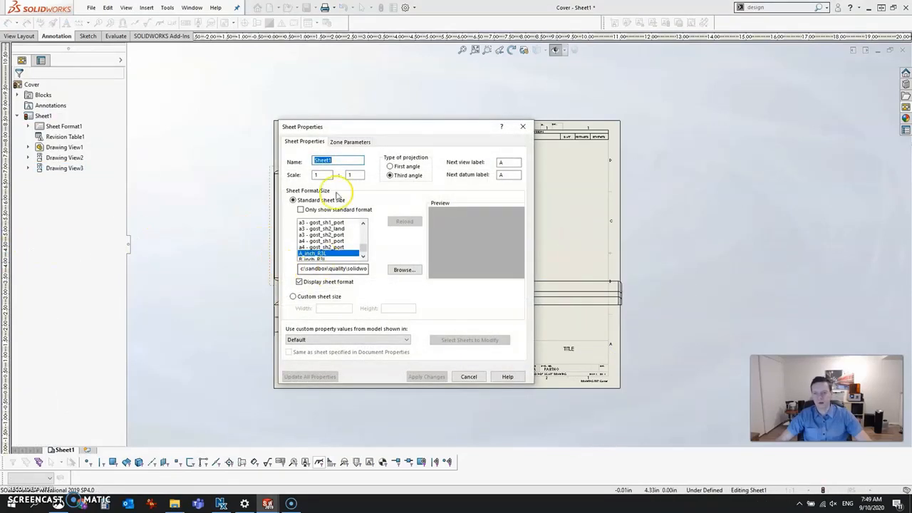
{"action": "left_click_drag", "start_coordinate": [352, 176], "coordinate": [342, 178]}
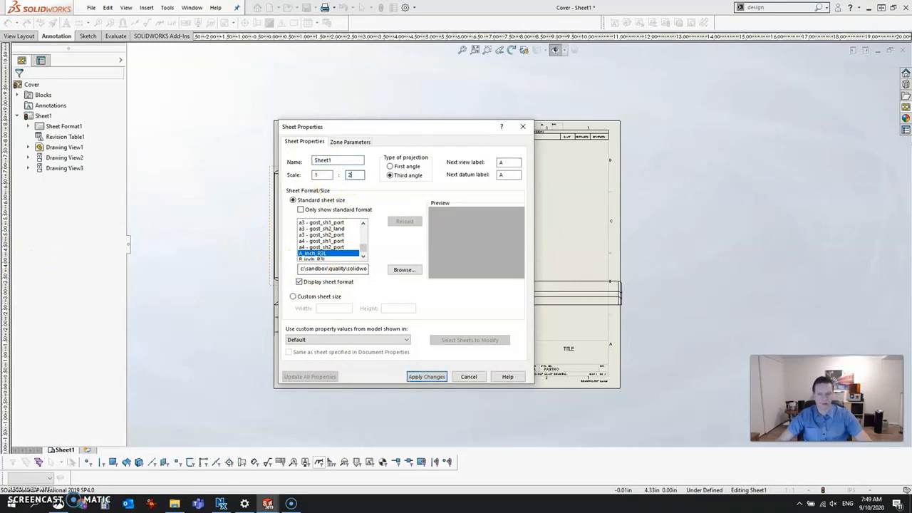
{"action": "left_click", "coordinate": [436, 378]}
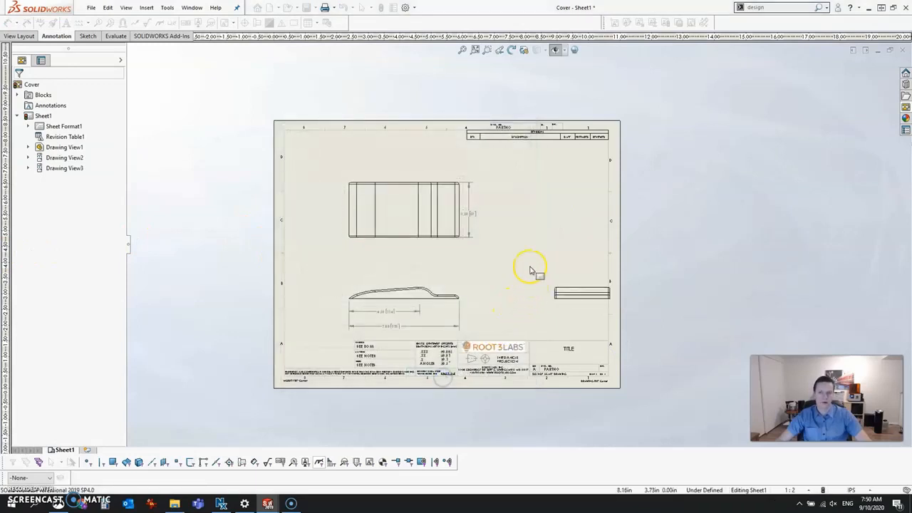
Move the front view up closer to the top view and bring the side view nearer to the front view.
{"action": "left_click_drag", "start_coordinate": [463, 293], "coordinate": [458, 274]}
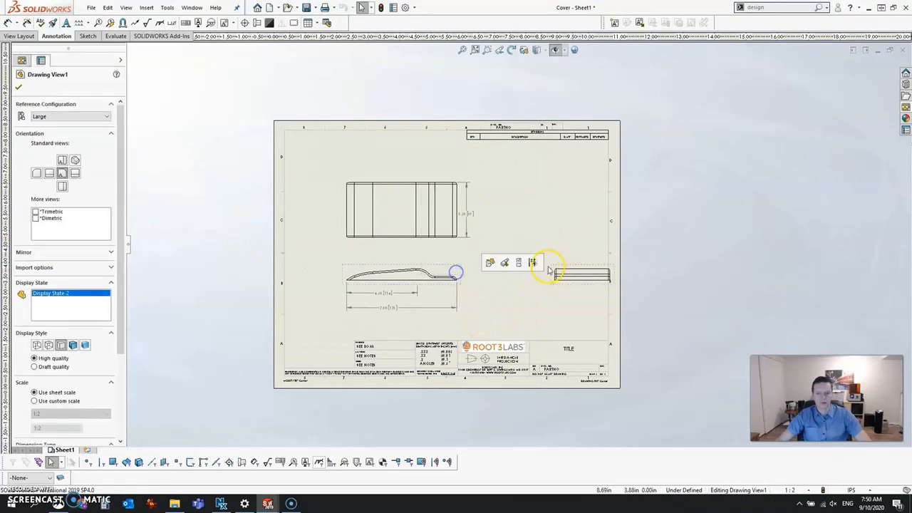
{"action": "left_click_drag", "start_coordinate": [556, 266], "coordinate": [496, 265]}
{"action": "left_click", "coordinate": [166, 242]}
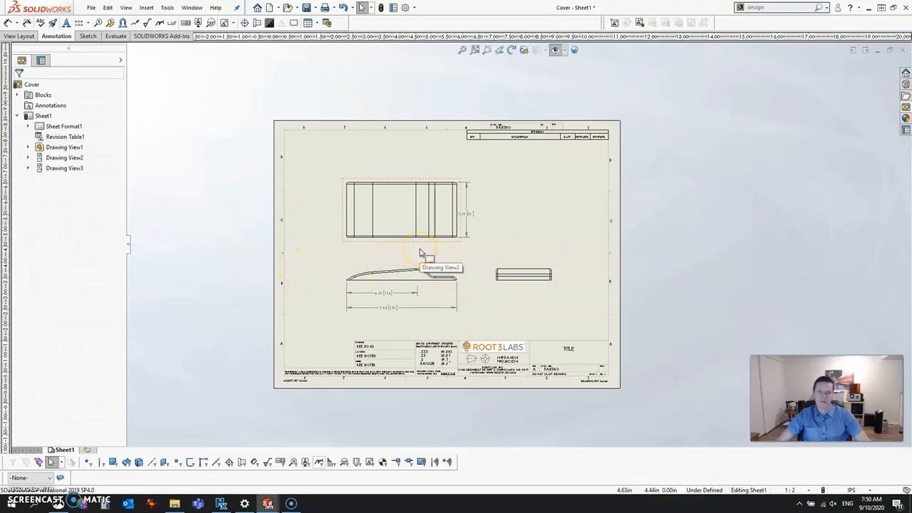
{"action": "left_click", "coordinate": [319, 274]}
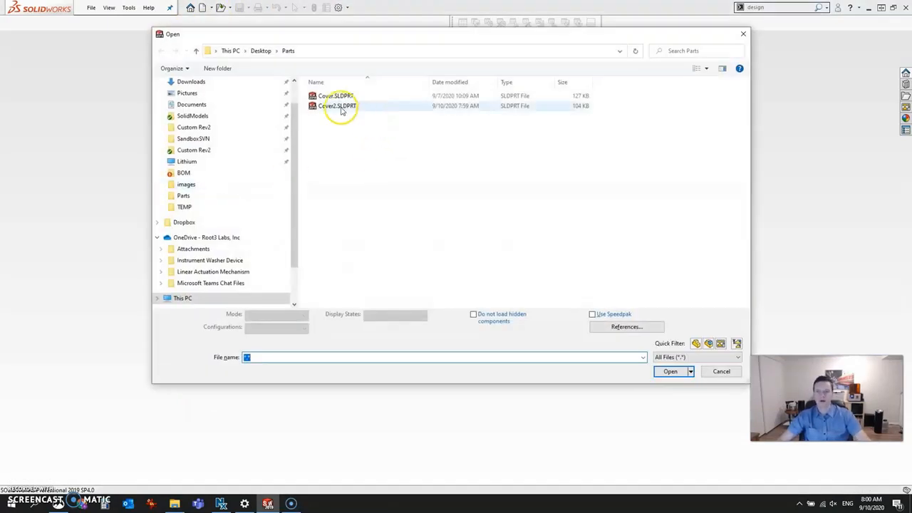
Open the part Cover2.SLDPRT and add a configuration named "small cover".
{"action": "double_click", "coordinate": [341, 107]}
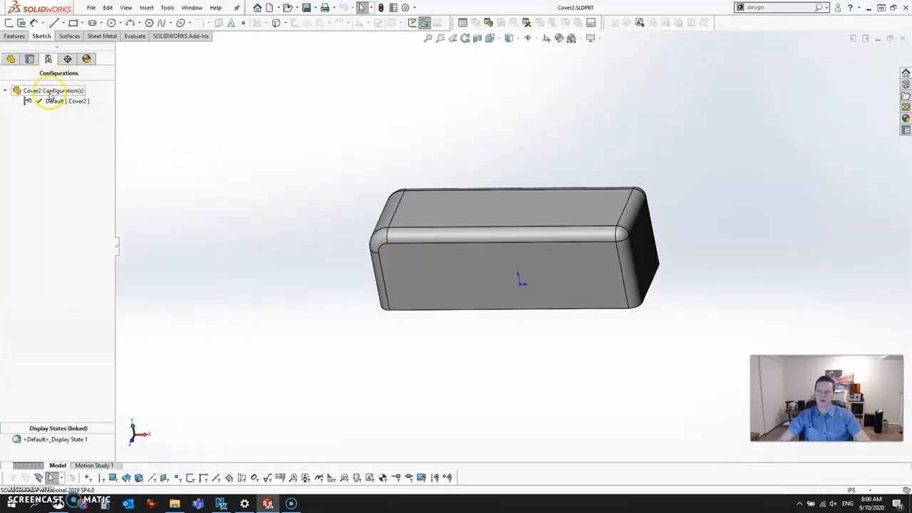
{"action": "right_click", "coordinate": [50, 93]}
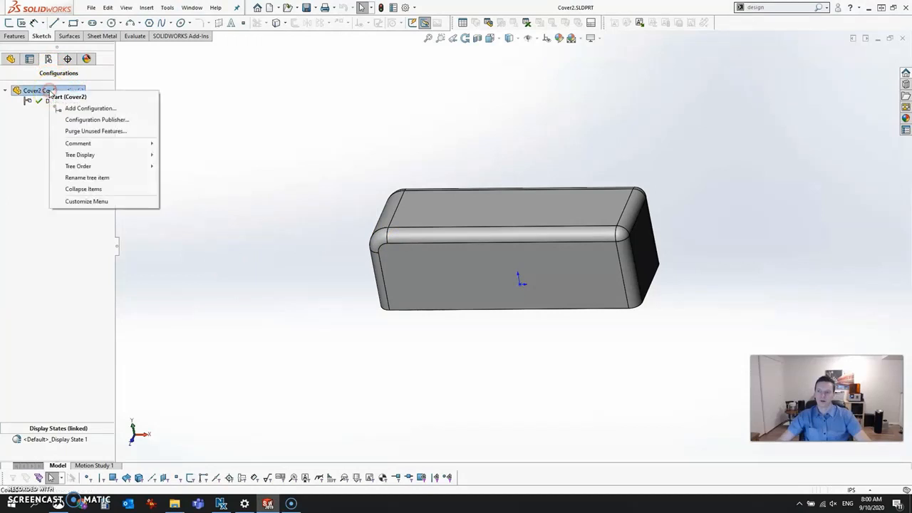
{"action": "left_click", "coordinate": [107, 109]}
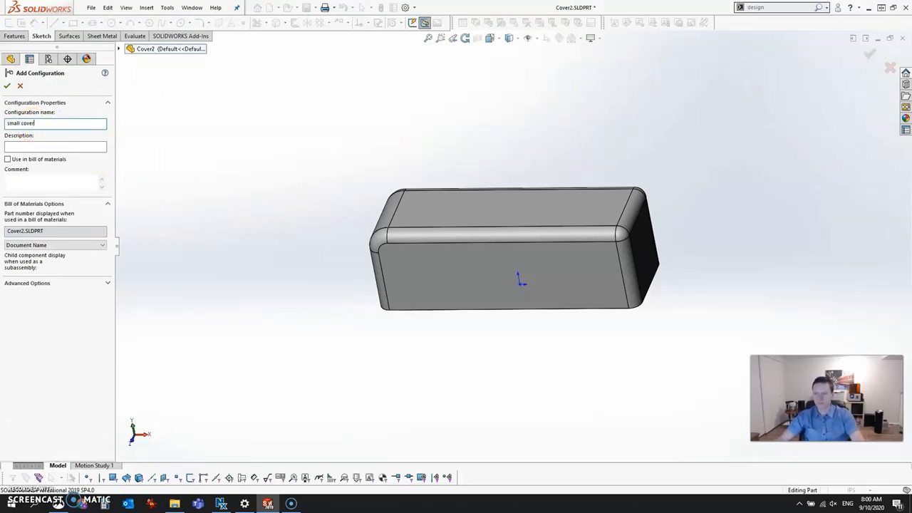
{"action": "left_click", "coordinate": [7, 87]}
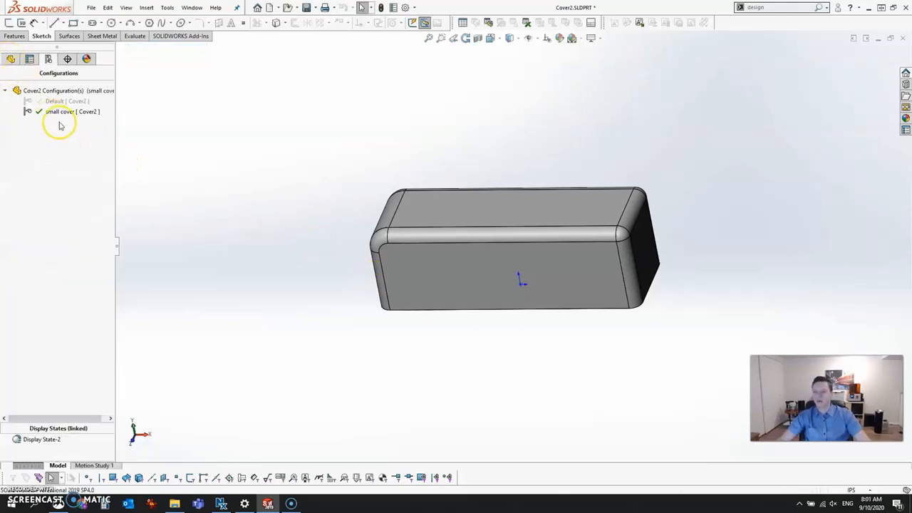
Set the short side of the Boss-Extrude1 base sketch's rectangle to 1 in, applied to this configuration only.
{"action": "left_click", "coordinate": [11, 58]}
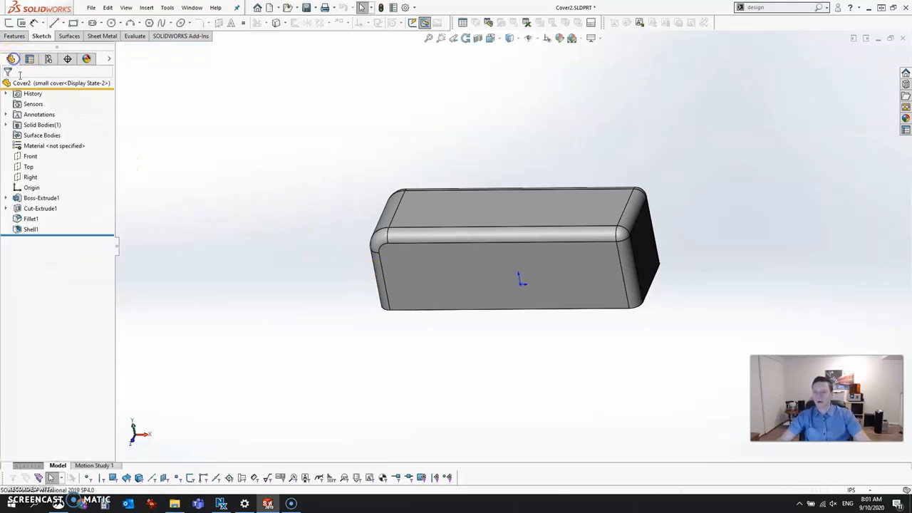
{"action": "left_click", "coordinate": [7, 198]}
{"action": "left_click", "coordinate": [41, 208]}
{"action": "middle_click_drag", "start_coordinate": [428, 356], "coordinate": [412, 438]}
{"action": "left_click", "coordinate": [342, 300]}
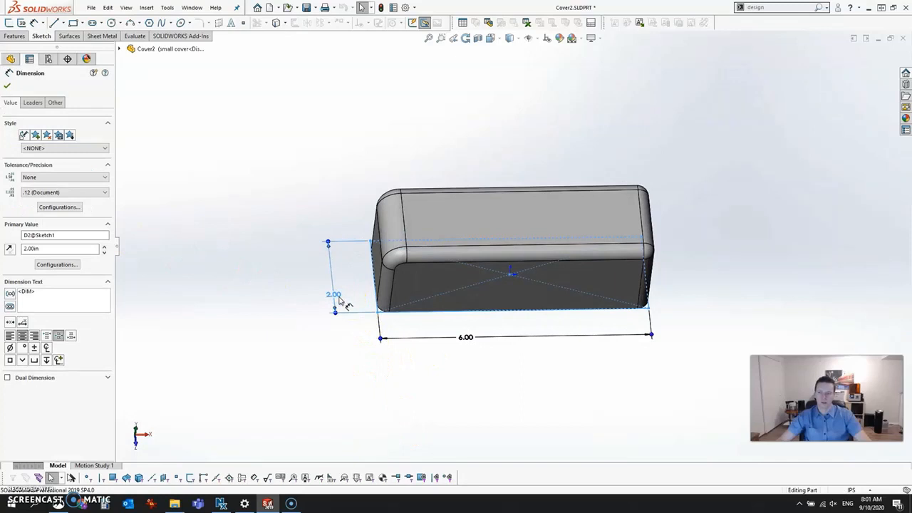
{"action": "left_click", "coordinate": [271, 294]}
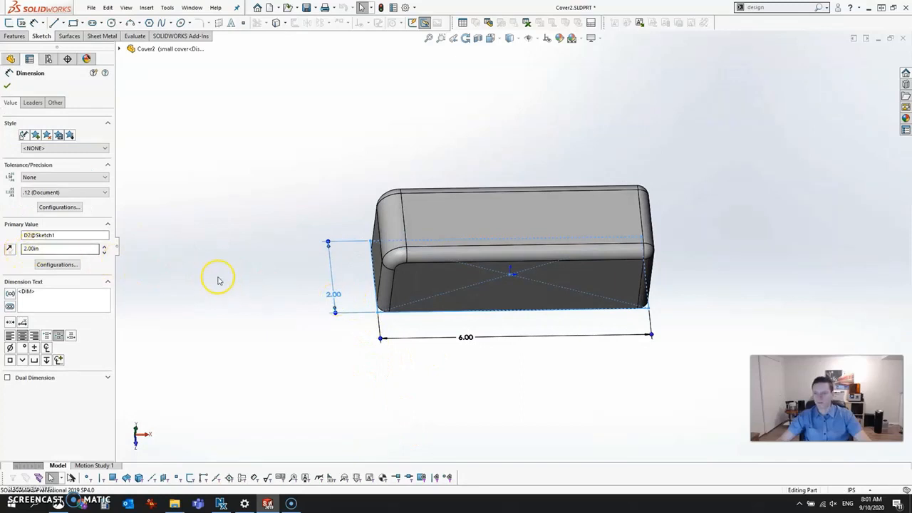
{"action": "left_click", "coordinate": [52, 265]}
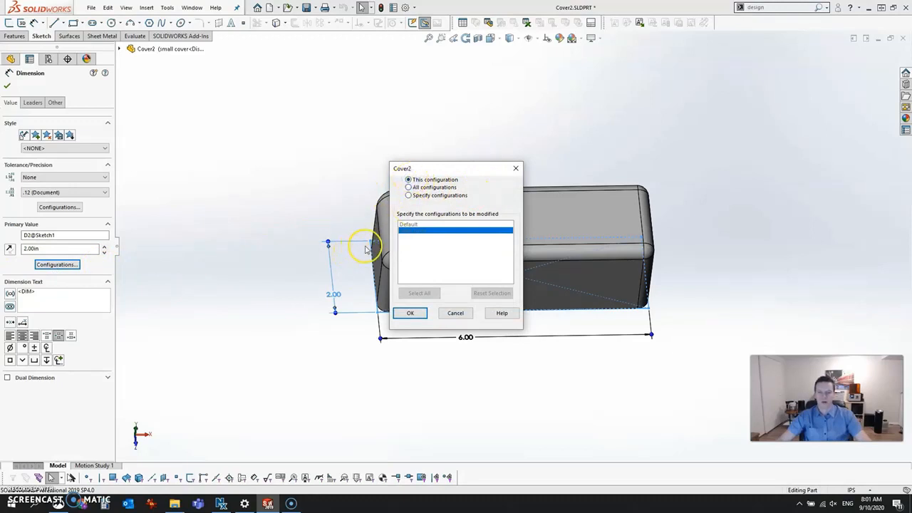
{"action": "left_click", "coordinate": [411, 313]}
{"action": "double_click", "coordinate": [72, 249]}
{"action": "type", "text": "1"}
{"action": "left_click", "coordinate": [7, 86]}
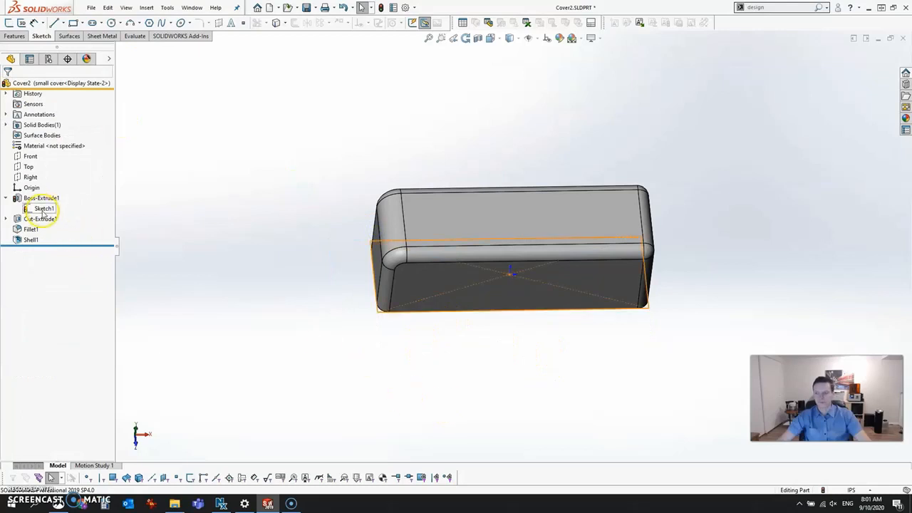
Set the long side of the Boss-Extrude1 base sketch's rectangle to 3 in, applied to this configuration only.
{"action": "left_click", "coordinate": [42, 208]}
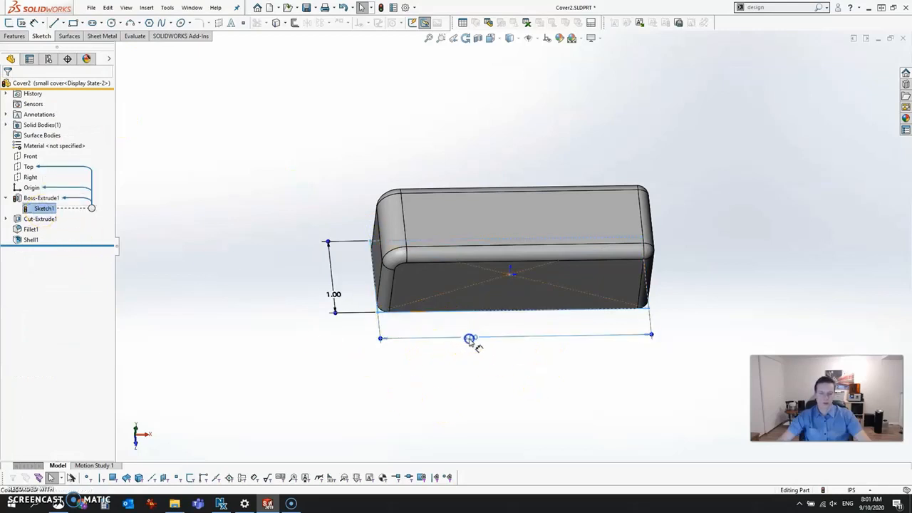
{"action": "left_click", "coordinate": [469, 339]}
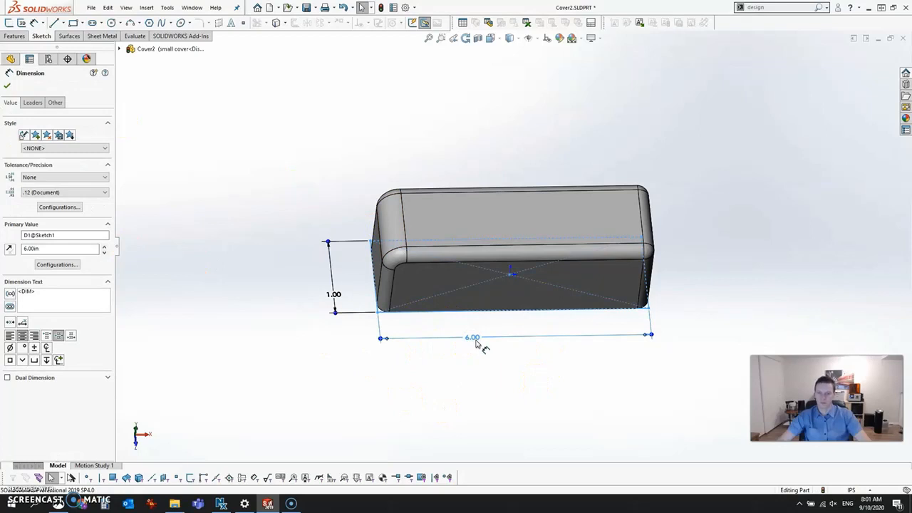
{"action": "left_click", "coordinate": [59, 264]}
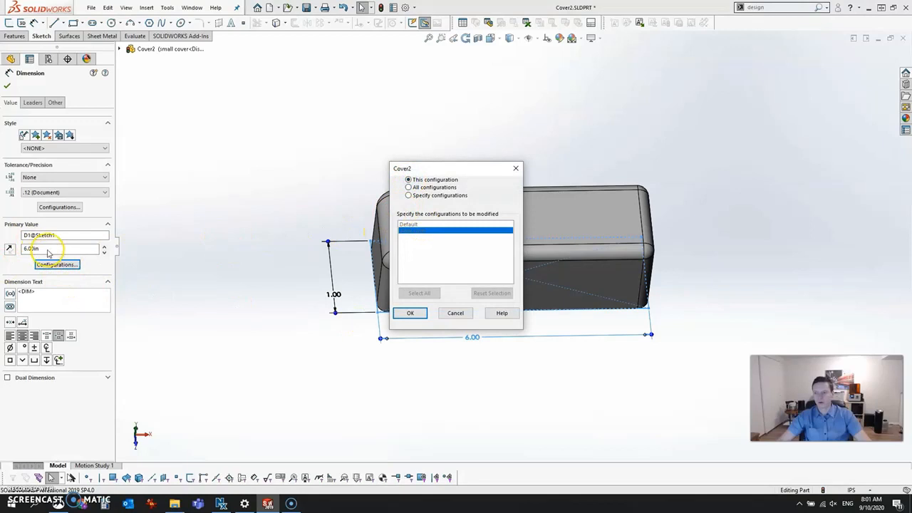
{"action": "left_click", "coordinate": [403, 313]}
{"action": "double_click", "coordinate": [23, 248]}
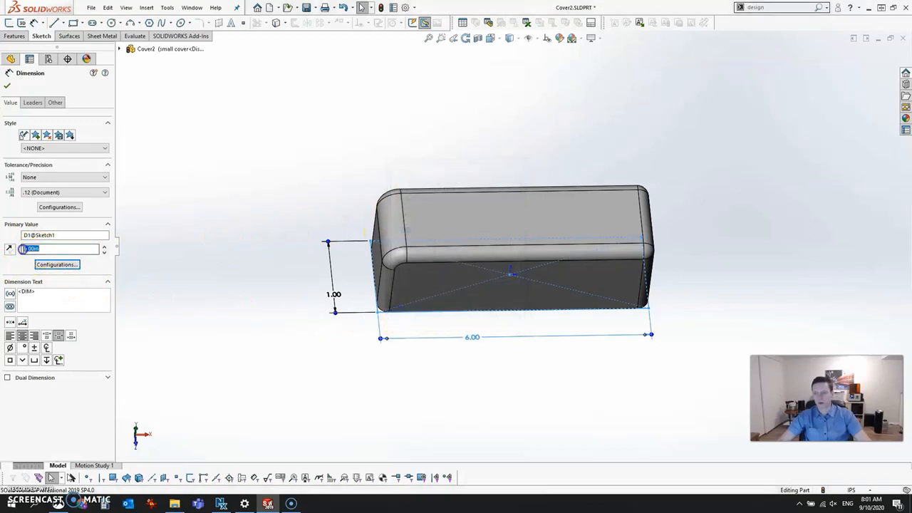
{"action": "type", "text": "3"}
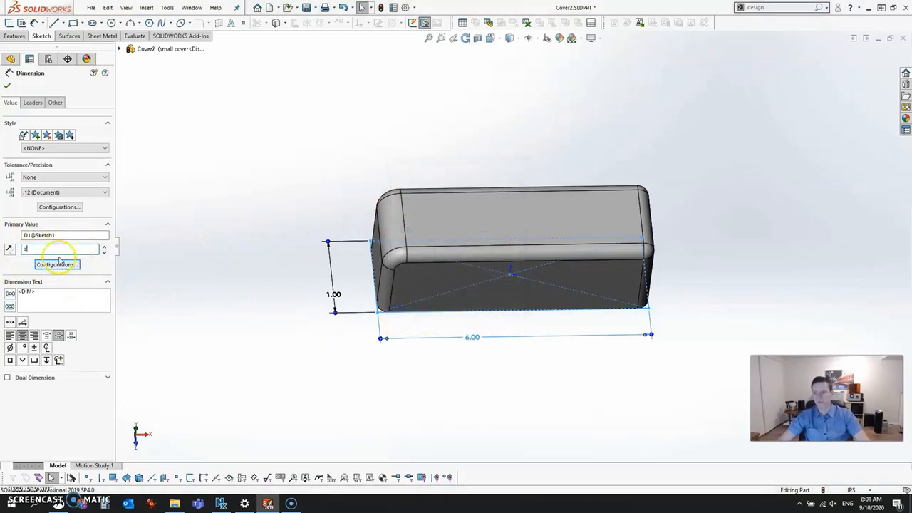
{"action": "left_click", "coordinate": [7, 86]}
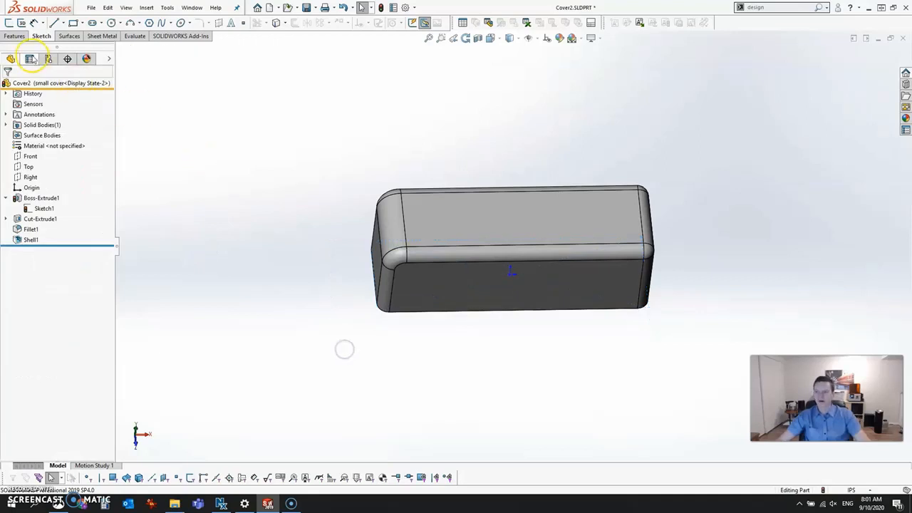
Activate the Default configuration, return to the small cover configuration, and compare the part's size in both.
{"action": "left_click", "coordinate": [48, 58]}
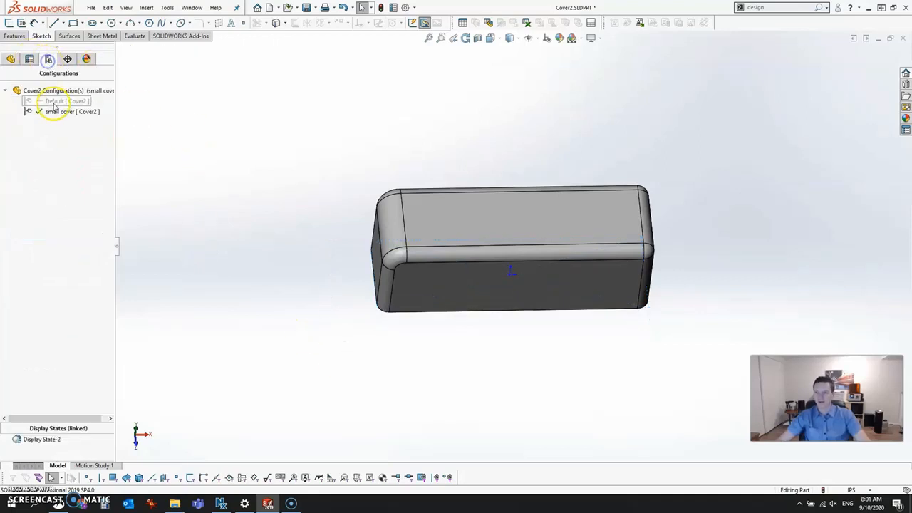
{"action": "double_click", "coordinate": [53, 102]}
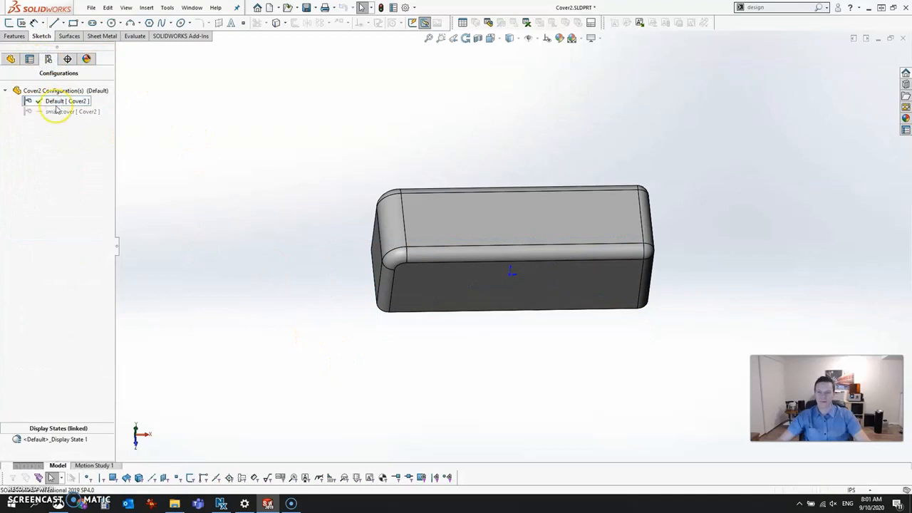
{"action": "double_click", "coordinate": [57, 111]}
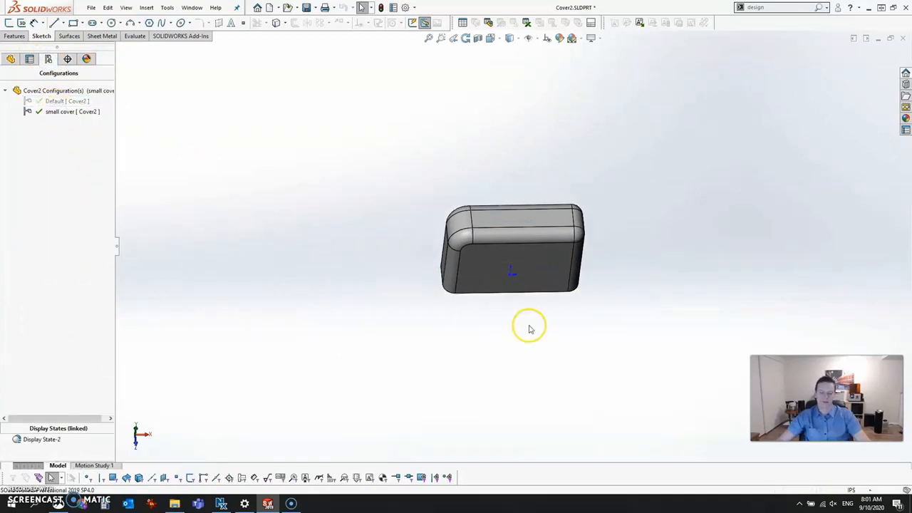
{"action": "middle_click_drag", "start_coordinate": [527, 354], "coordinate": [488, 402]}
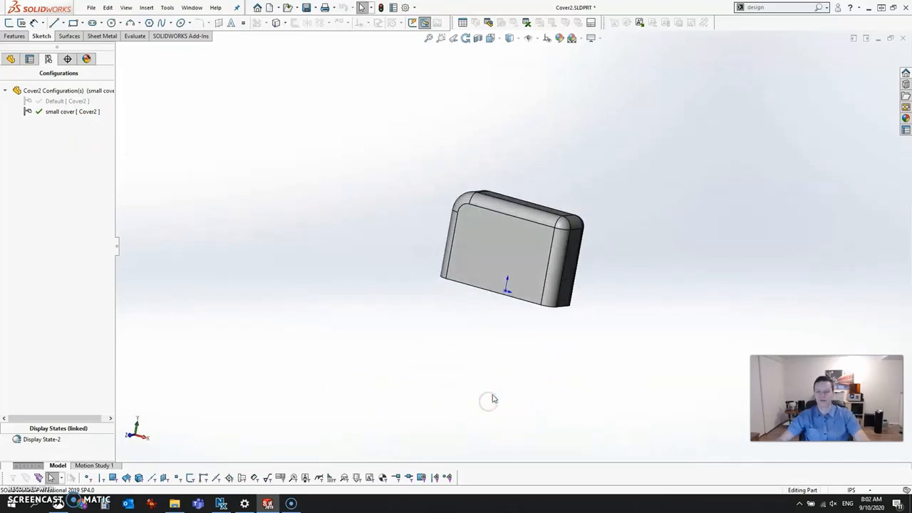
{"action": "left_click", "coordinate": [342, 314]}
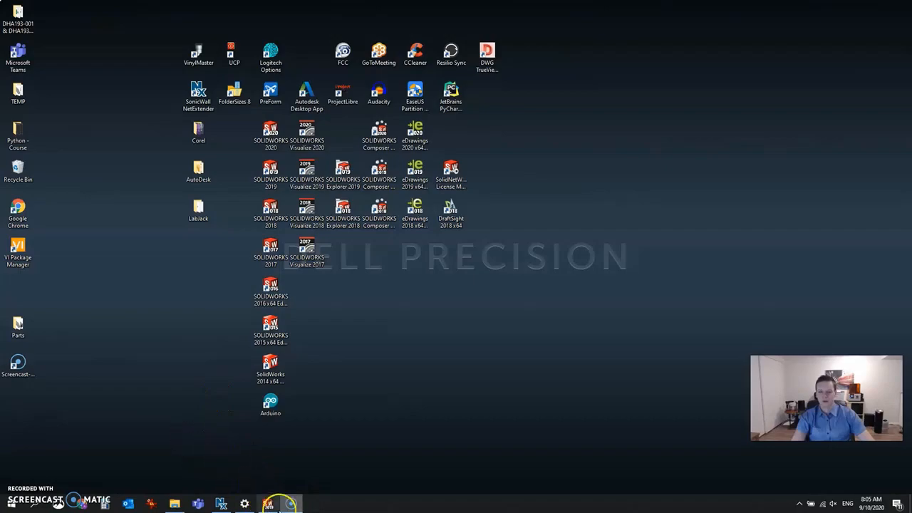
Switch to SOLIDWORKS and open the part Cover2.SLDPRT from the Parts folder.
{"action": "left_click", "coordinate": [268, 505]}
{"action": "left_click", "coordinate": [121, 97]}
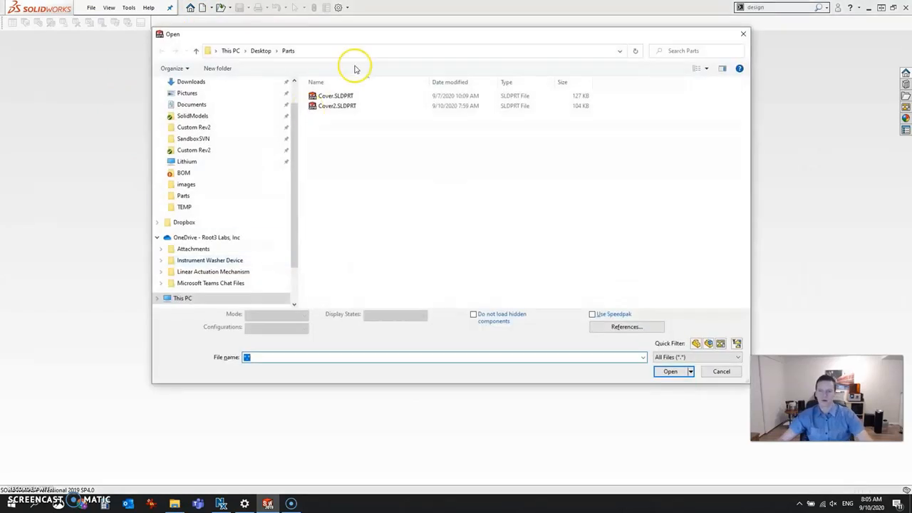
{"action": "left_click", "coordinate": [329, 106]}
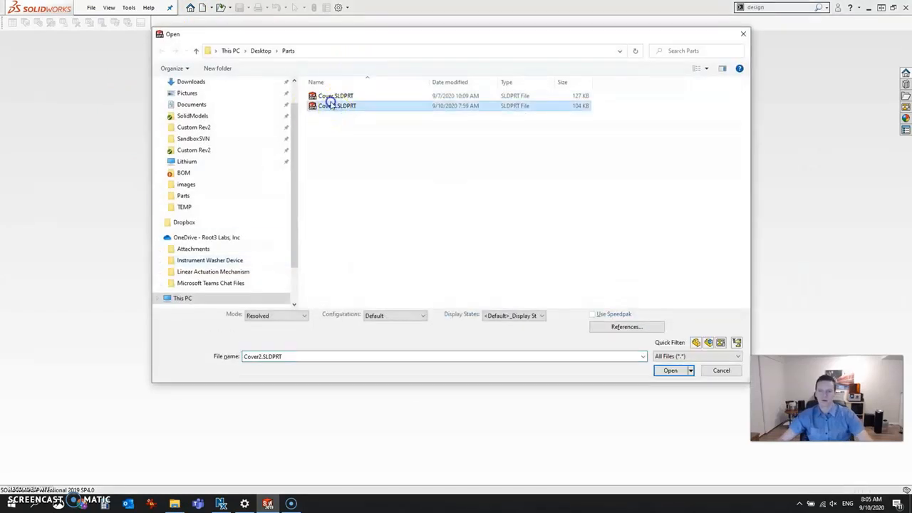
{"action": "double_click", "coordinate": [332, 106]}
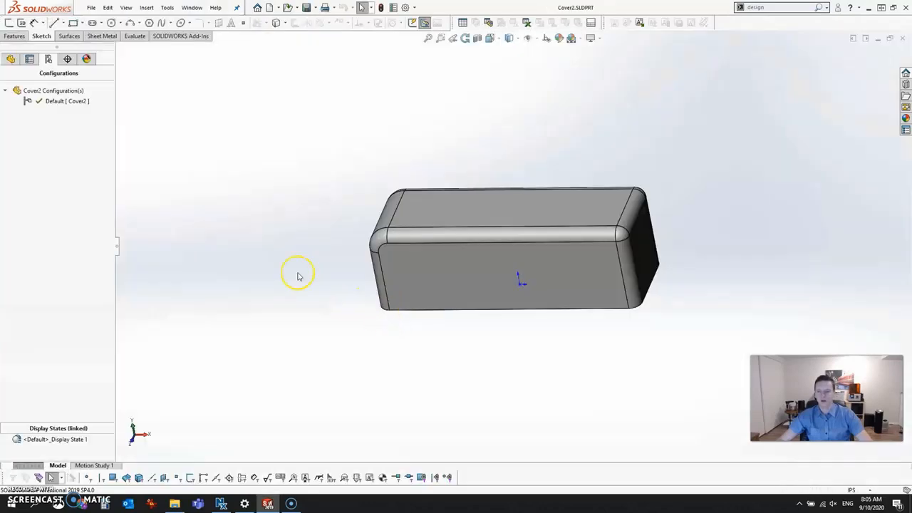
Show the Boss-Extrude1 base sketch's dimensions and open the Configure Dimension table for the rectangle's short side.
{"action": "left_click", "coordinate": [11, 59]}
{"action": "mouse_move", "coordinate": [296, 352]}
{"action": "middle_mouse_down"}
{"action": "mouse_move", "coordinate": [378, 349]}
{"action": "mouse_move", "coordinate": [336, 297]}
{"action": "mouse_move", "coordinate": [291, 368]}
{"action": "mouse_move", "coordinate": [297, 387]}
{"action": "middle_mouse_up"}
{"action": "left_click", "coordinate": [5, 197]}
{"action": "left_click", "coordinate": [39, 208]}
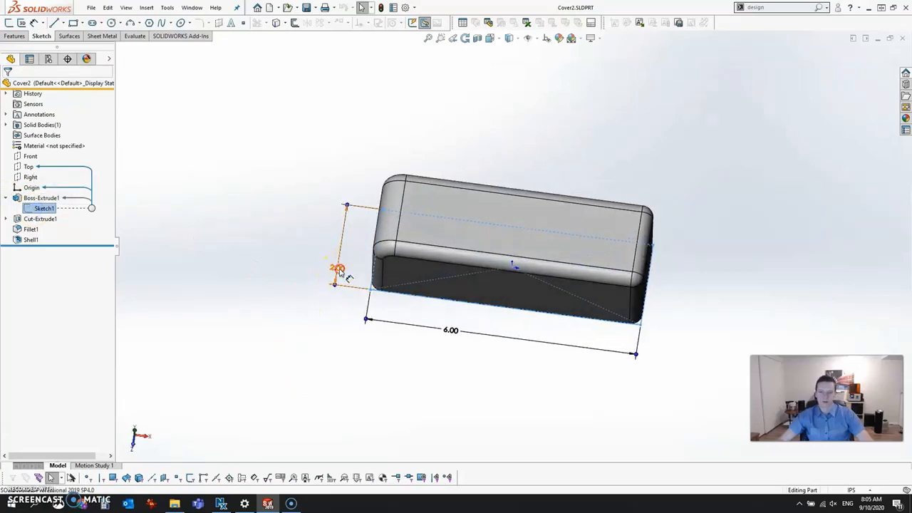
{"action": "right_click", "coordinate": [339, 271]}
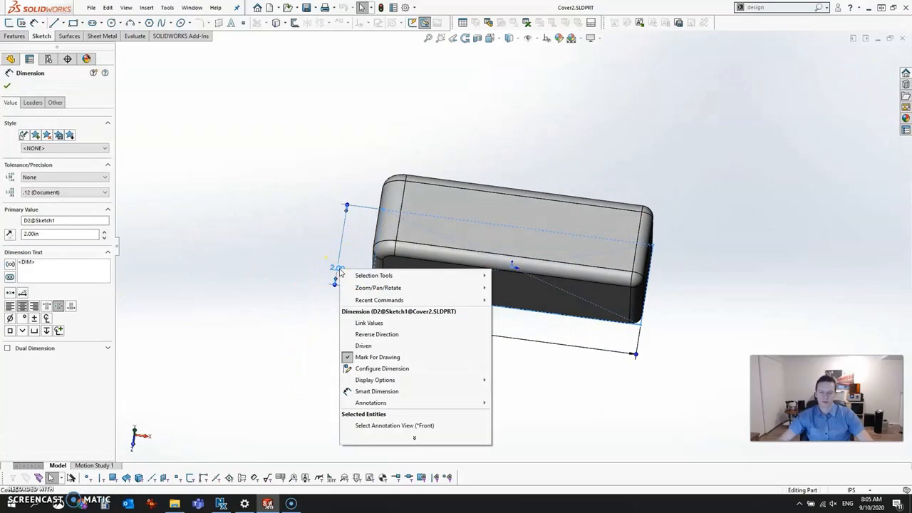
{"action": "left_click", "coordinate": [379, 368]}
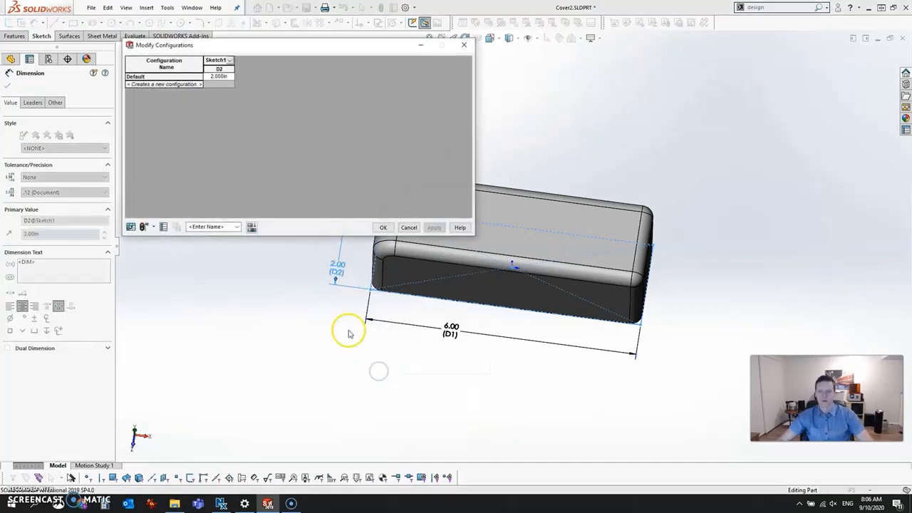
Add a configuration named "Large cover" with the short-side dimension set to 4 in, and apply the table.
{"action": "left_click", "coordinate": [154, 86]}
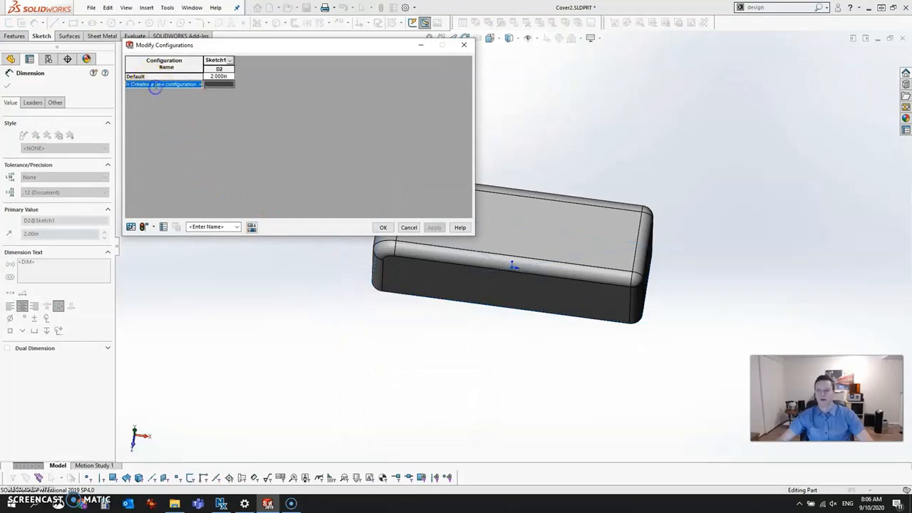
{"action": "type", "text": "cover"}
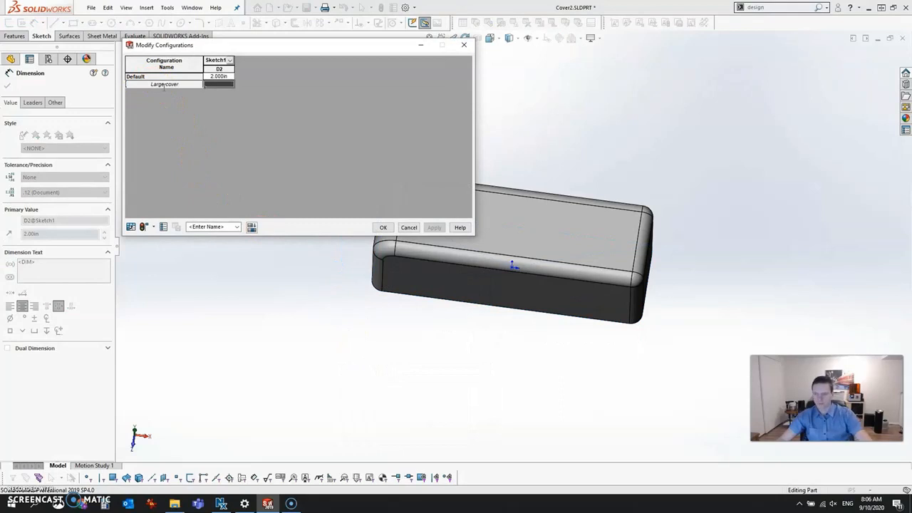
{"action": "left_click", "coordinate": [228, 82]}
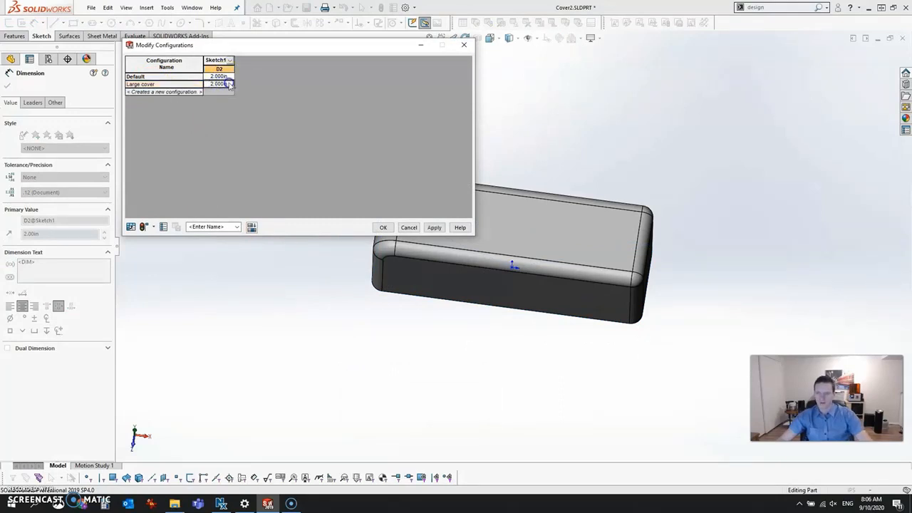
{"action": "left_click_drag", "start_coordinate": [213, 84], "coordinate": [237, 80]}
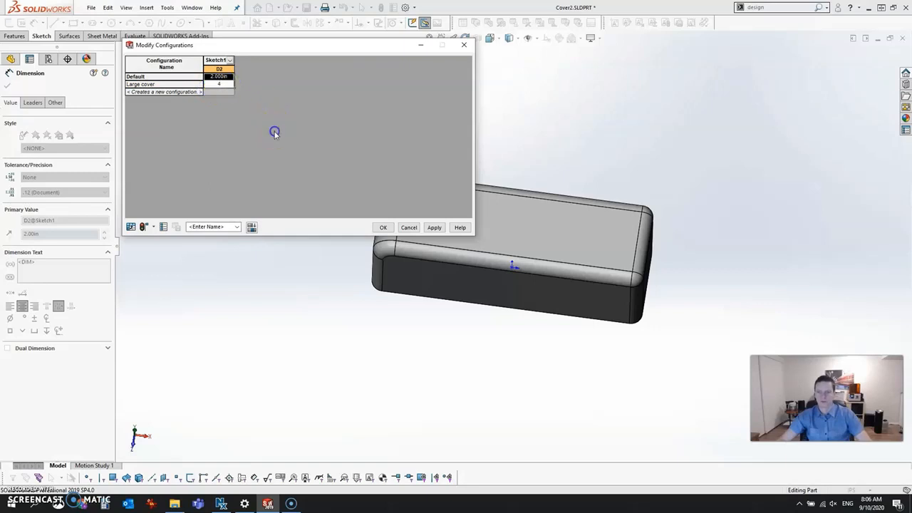
{"action": "left_click", "coordinate": [434, 227]}
{"action": "left_click", "coordinate": [382, 228]}
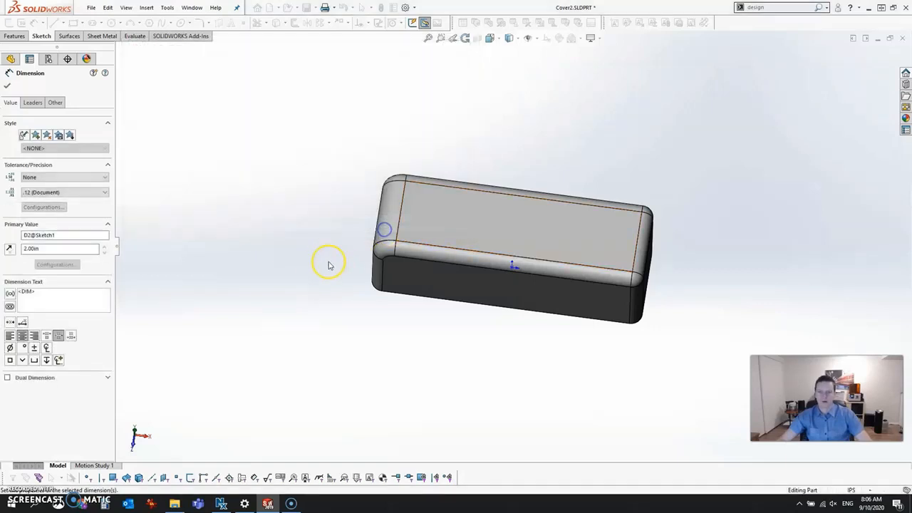
{"action": "left_click", "coordinate": [322, 263]}
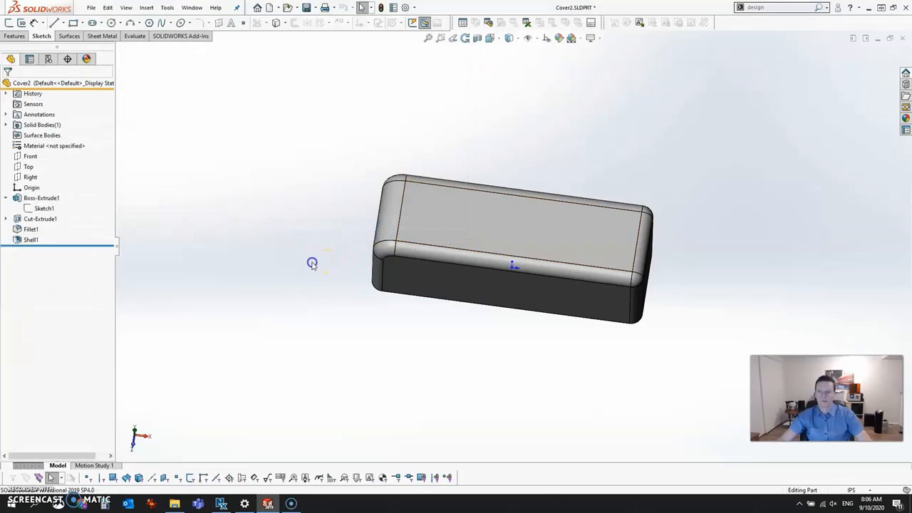
Activate the Large cover configuration and inspect the part from several angles.
{"action": "left_click", "coordinate": [48, 60]}
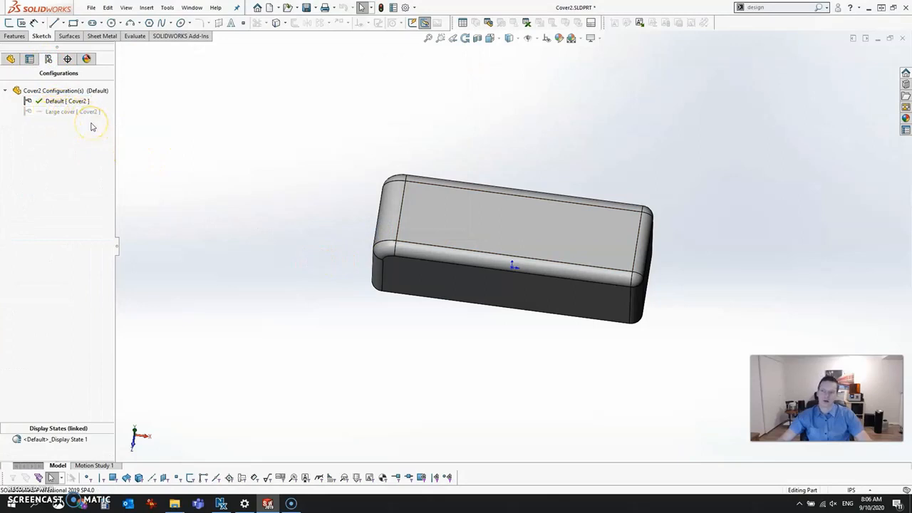
{"action": "left_click", "coordinate": [64, 112]}
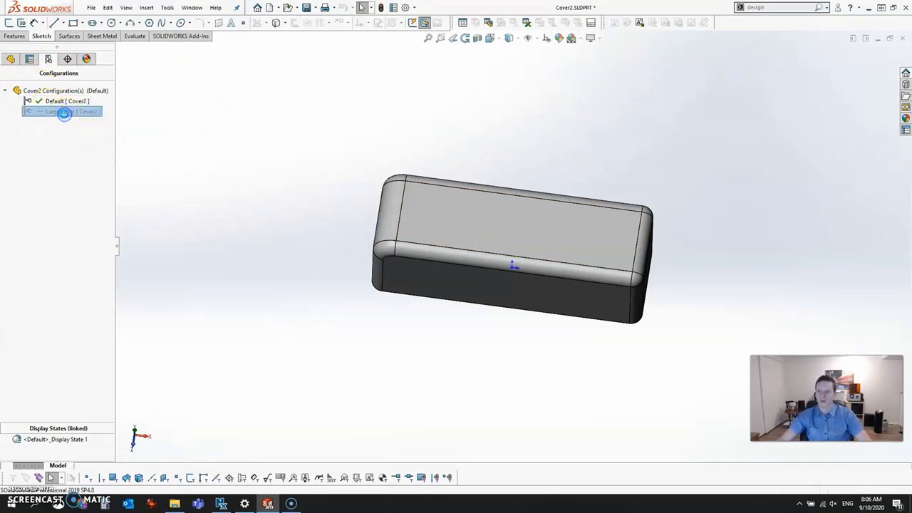
{"action": "double_click", "coordinate": [64, 112]}
{"action": "middle_click_drag", "start_coordinate": [369, 351], "coordinate": [411, 306]}
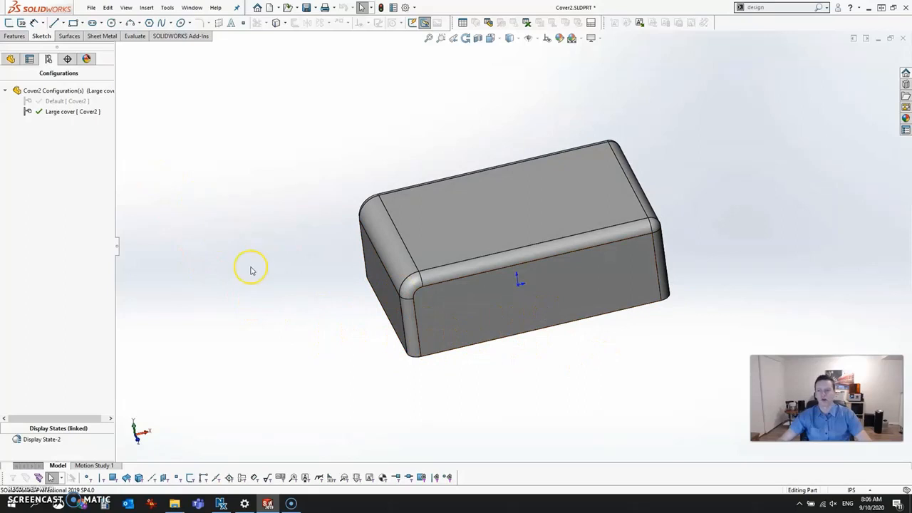
{"action": "middle_click_drag", "start_coordinate": [372, 335], "coordinate": [420, 335]}
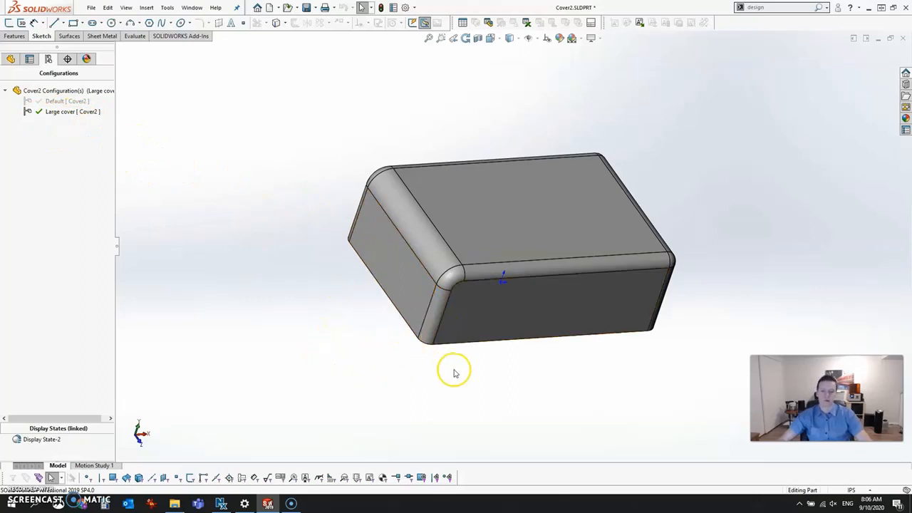
{"action": "middle_click_drag", "start_coordinate": [527, 370], "coordinate": [462, 411]}
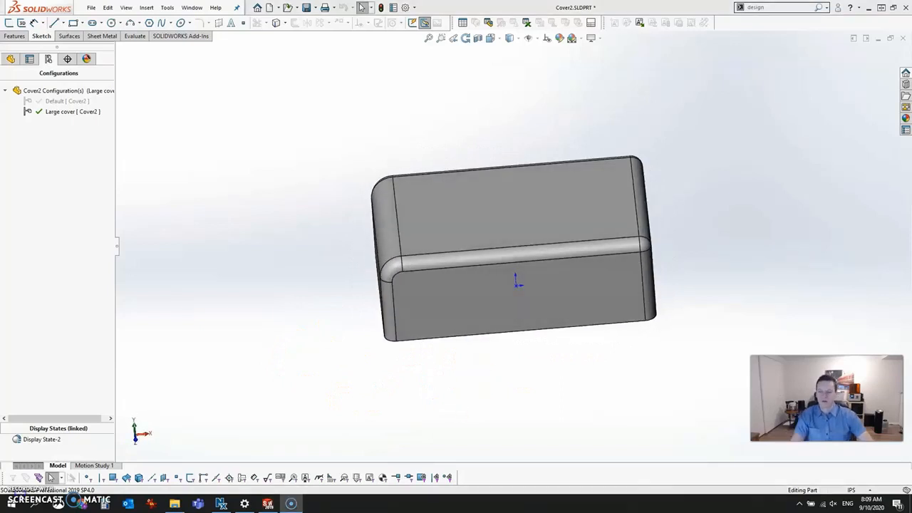